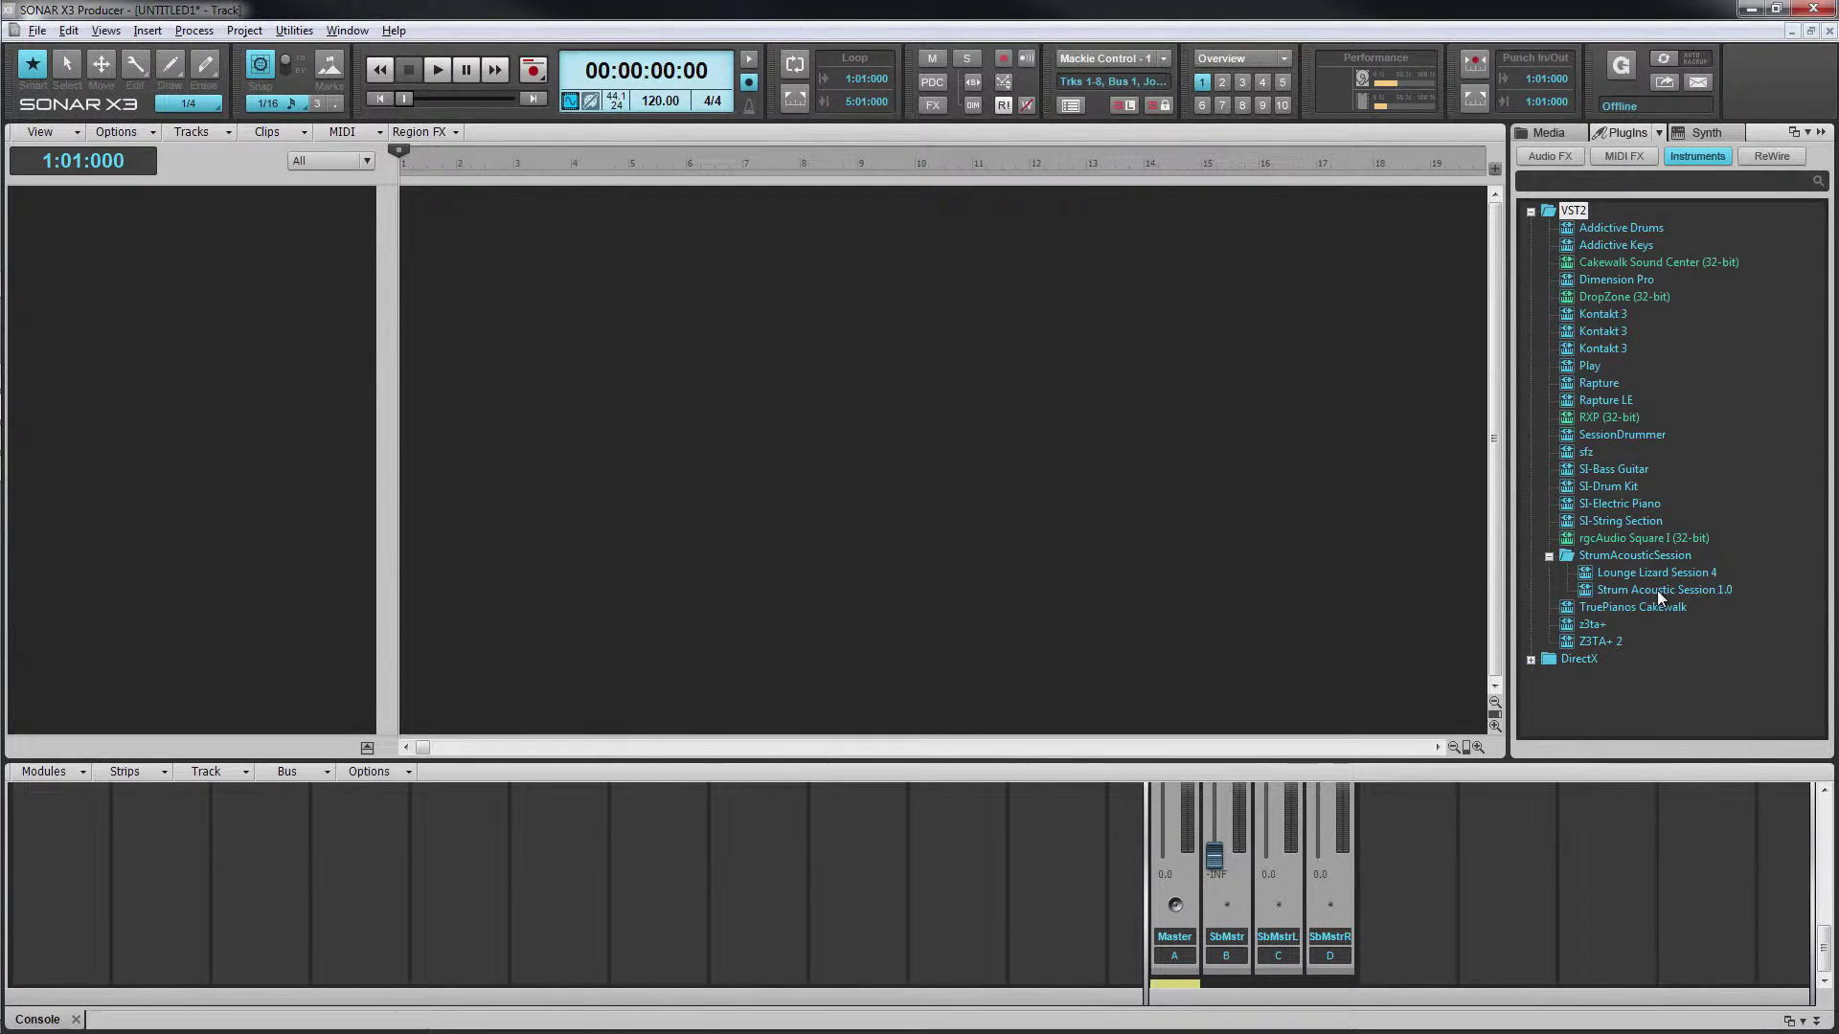
- Insert Strum Acoustic Session 1.0 as a new instrument track with its synth window open
drag(1660, 596, 704, 419)
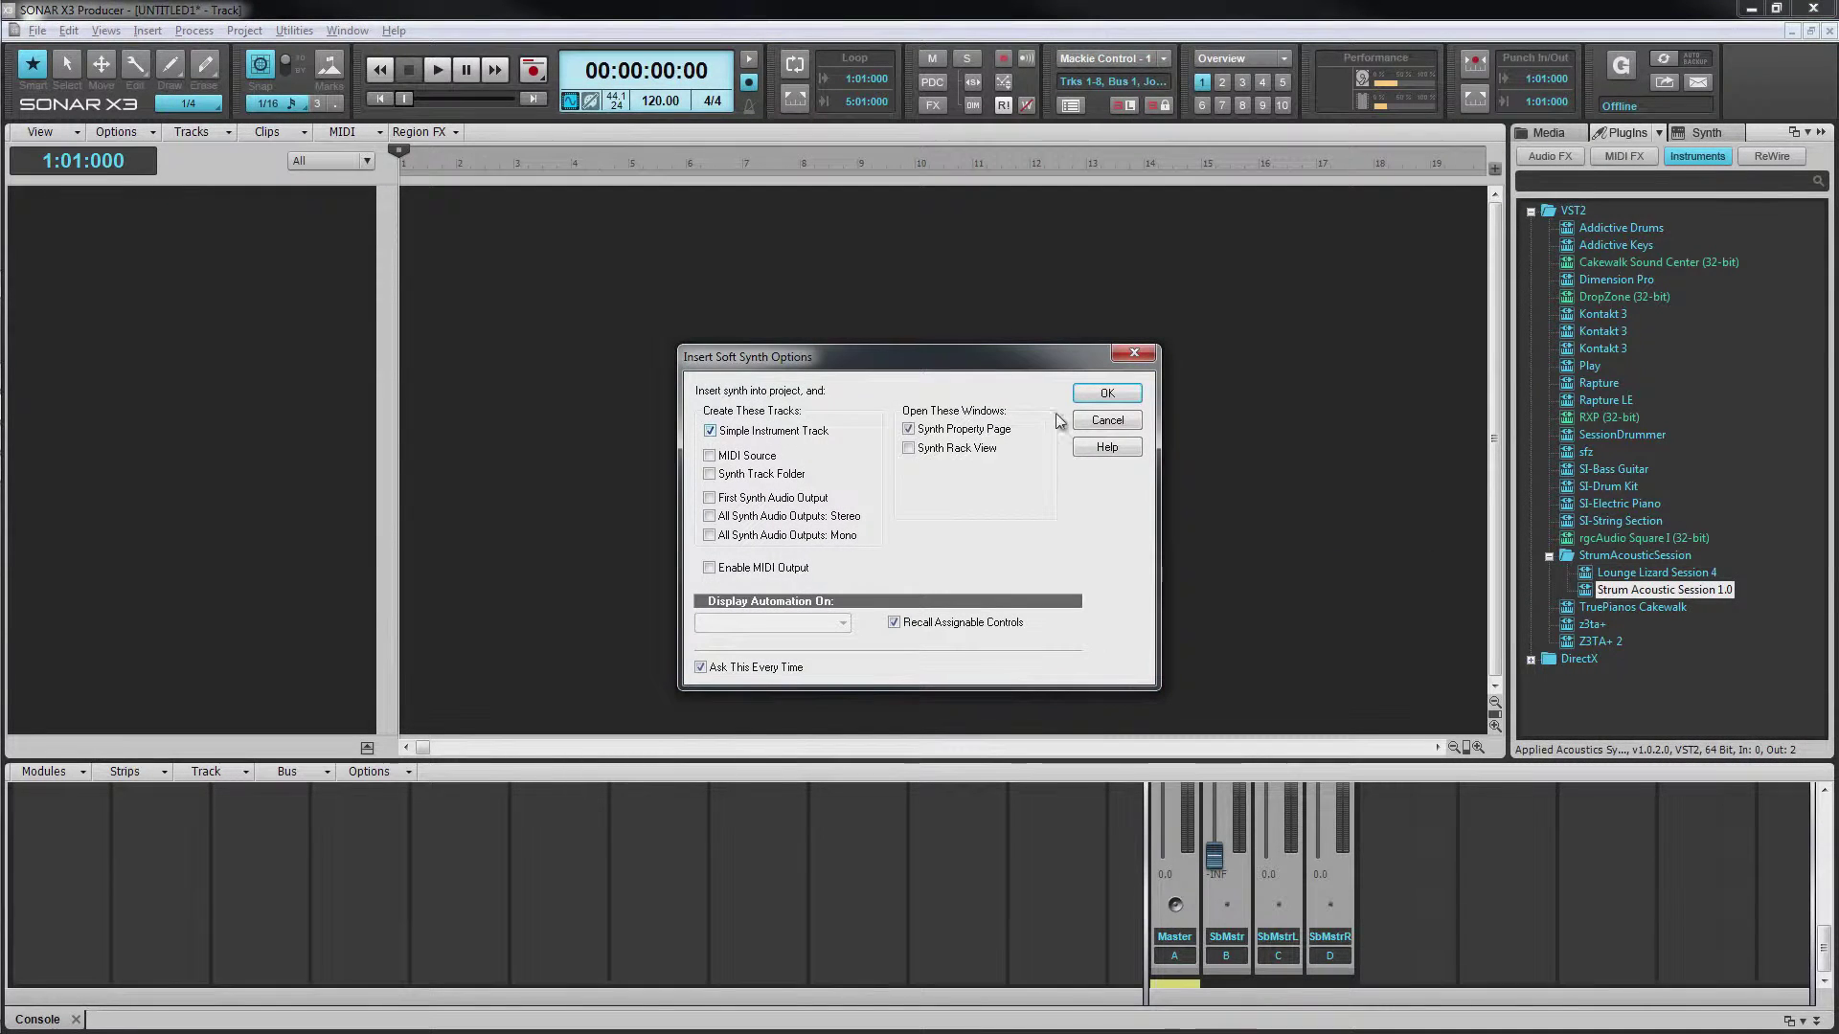
click(1103, 395)
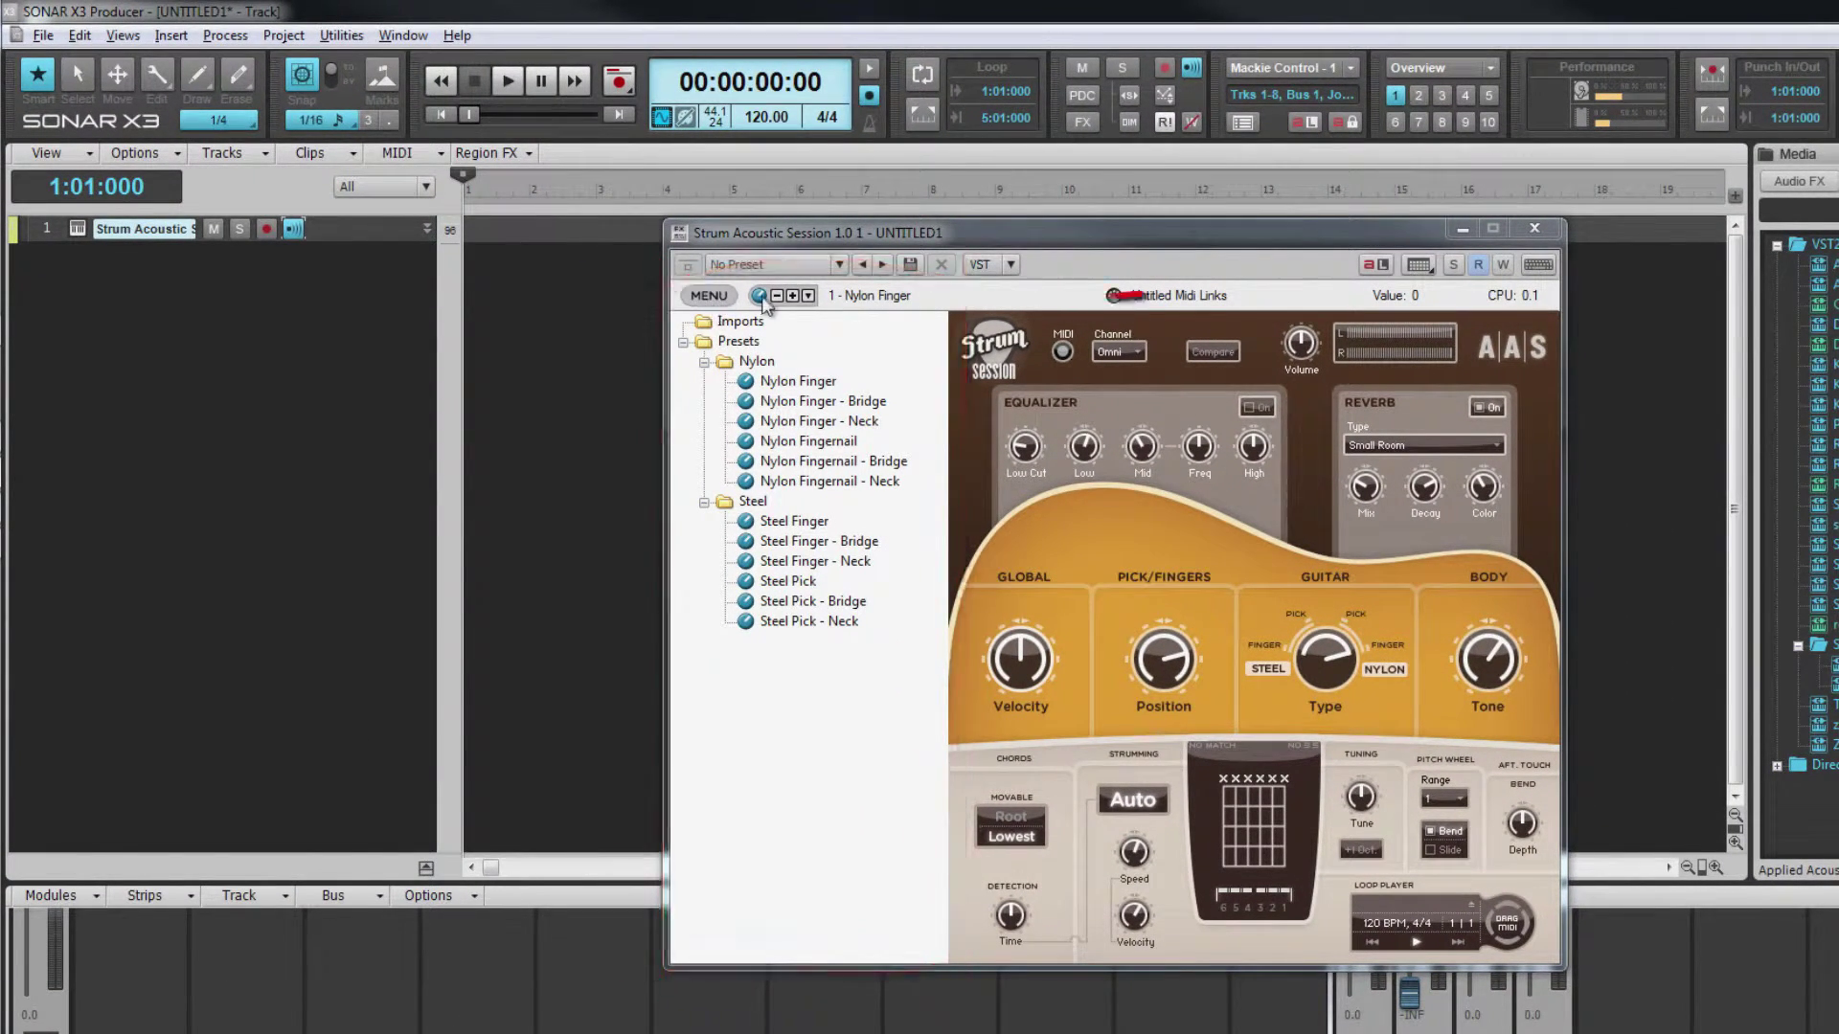
click(711, 301)
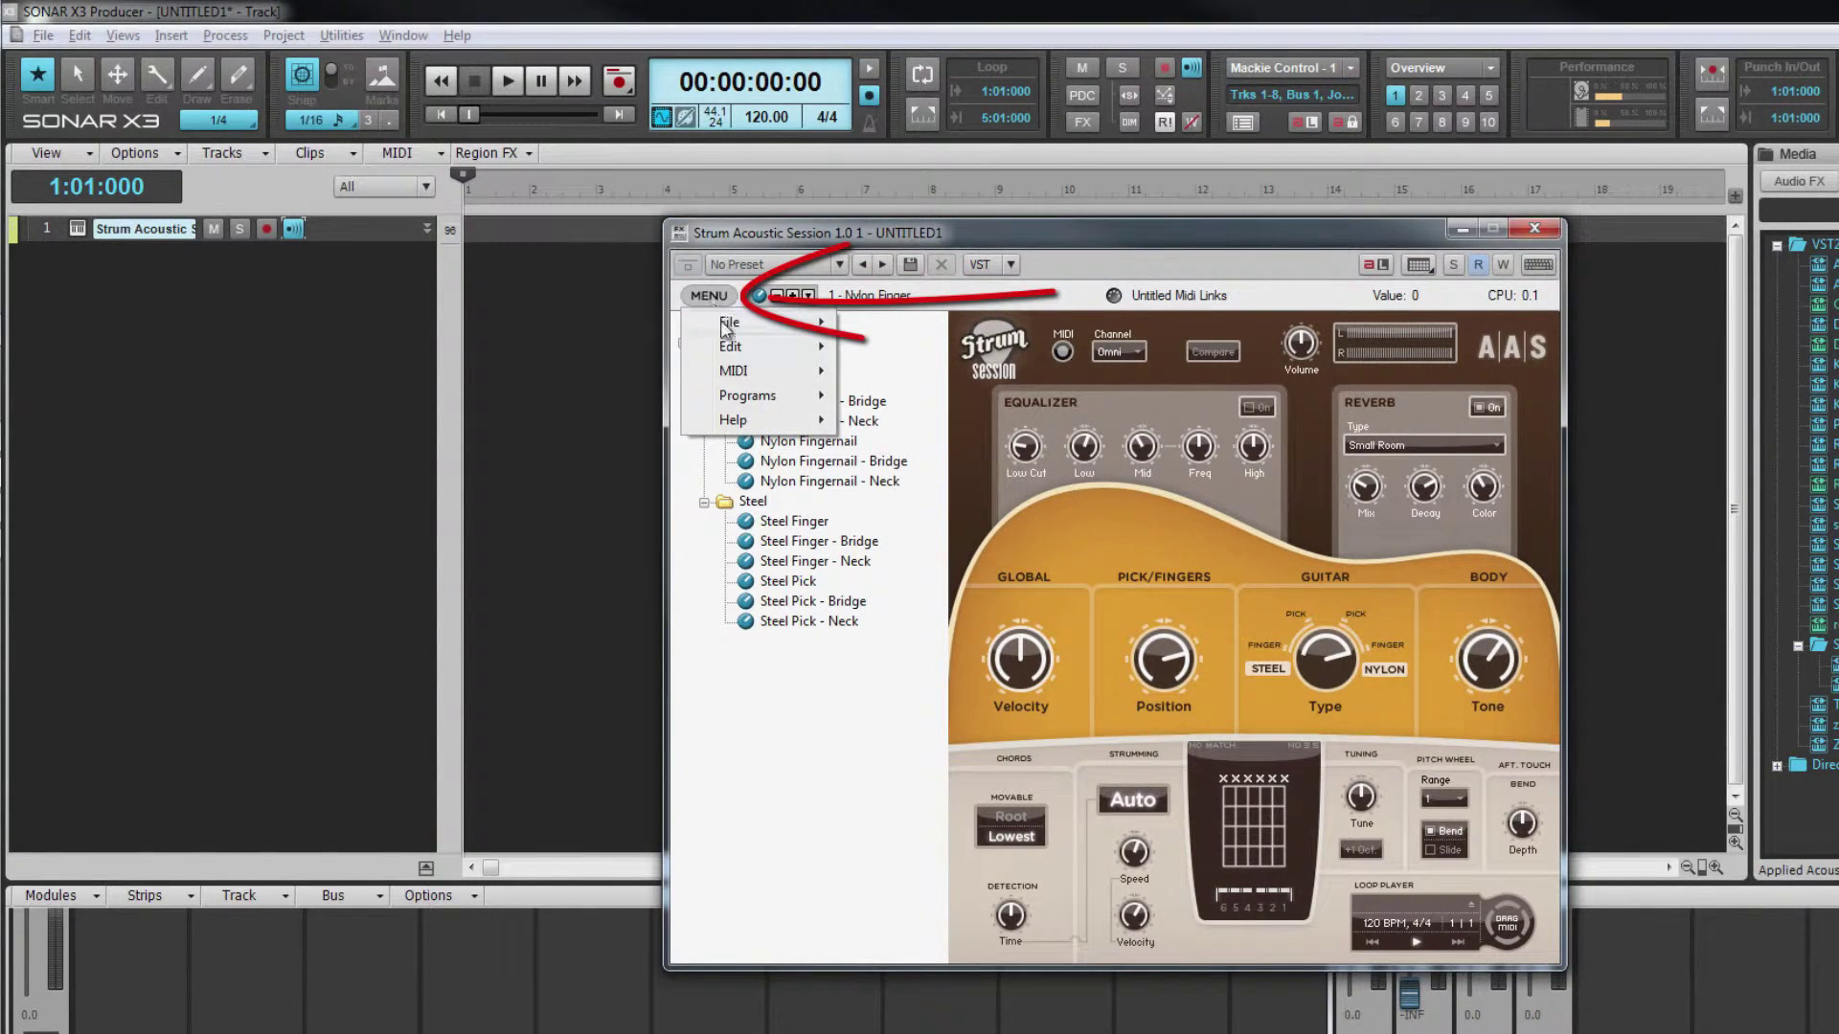
mouse_move(727, 332)
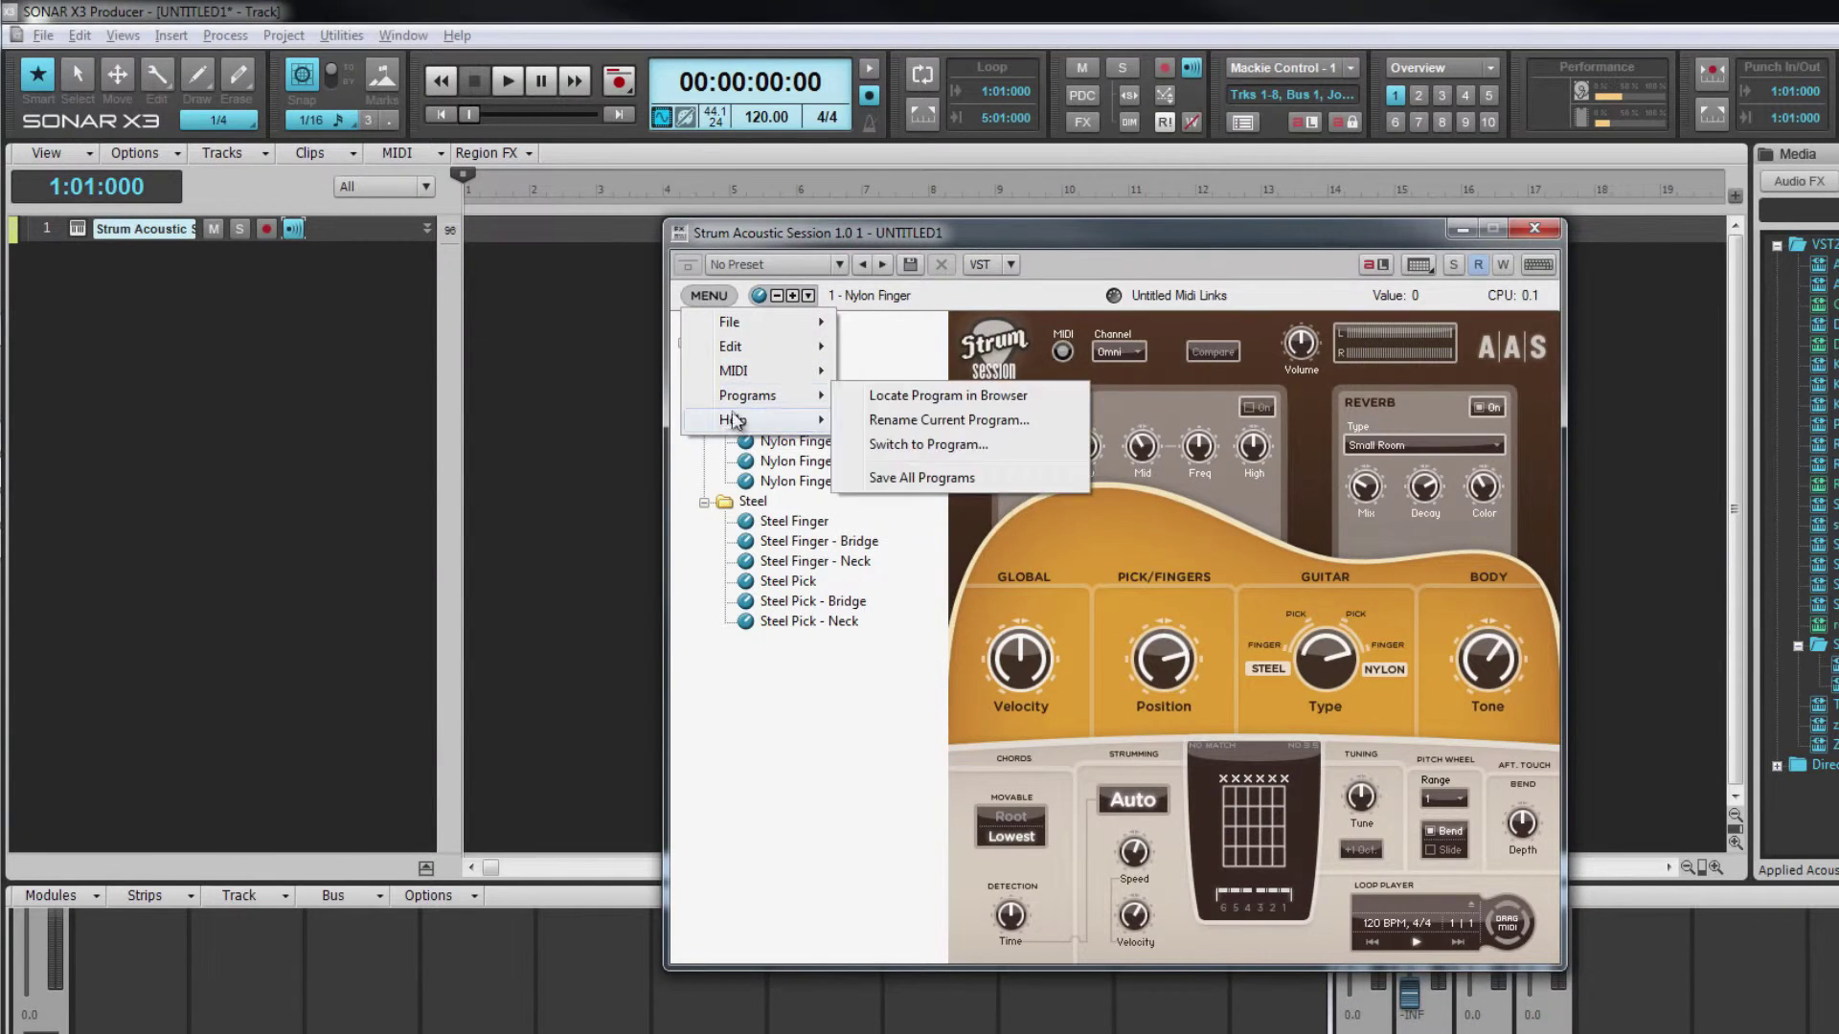
mouse_move(733, 421)
key(Escape)
key(Escape)
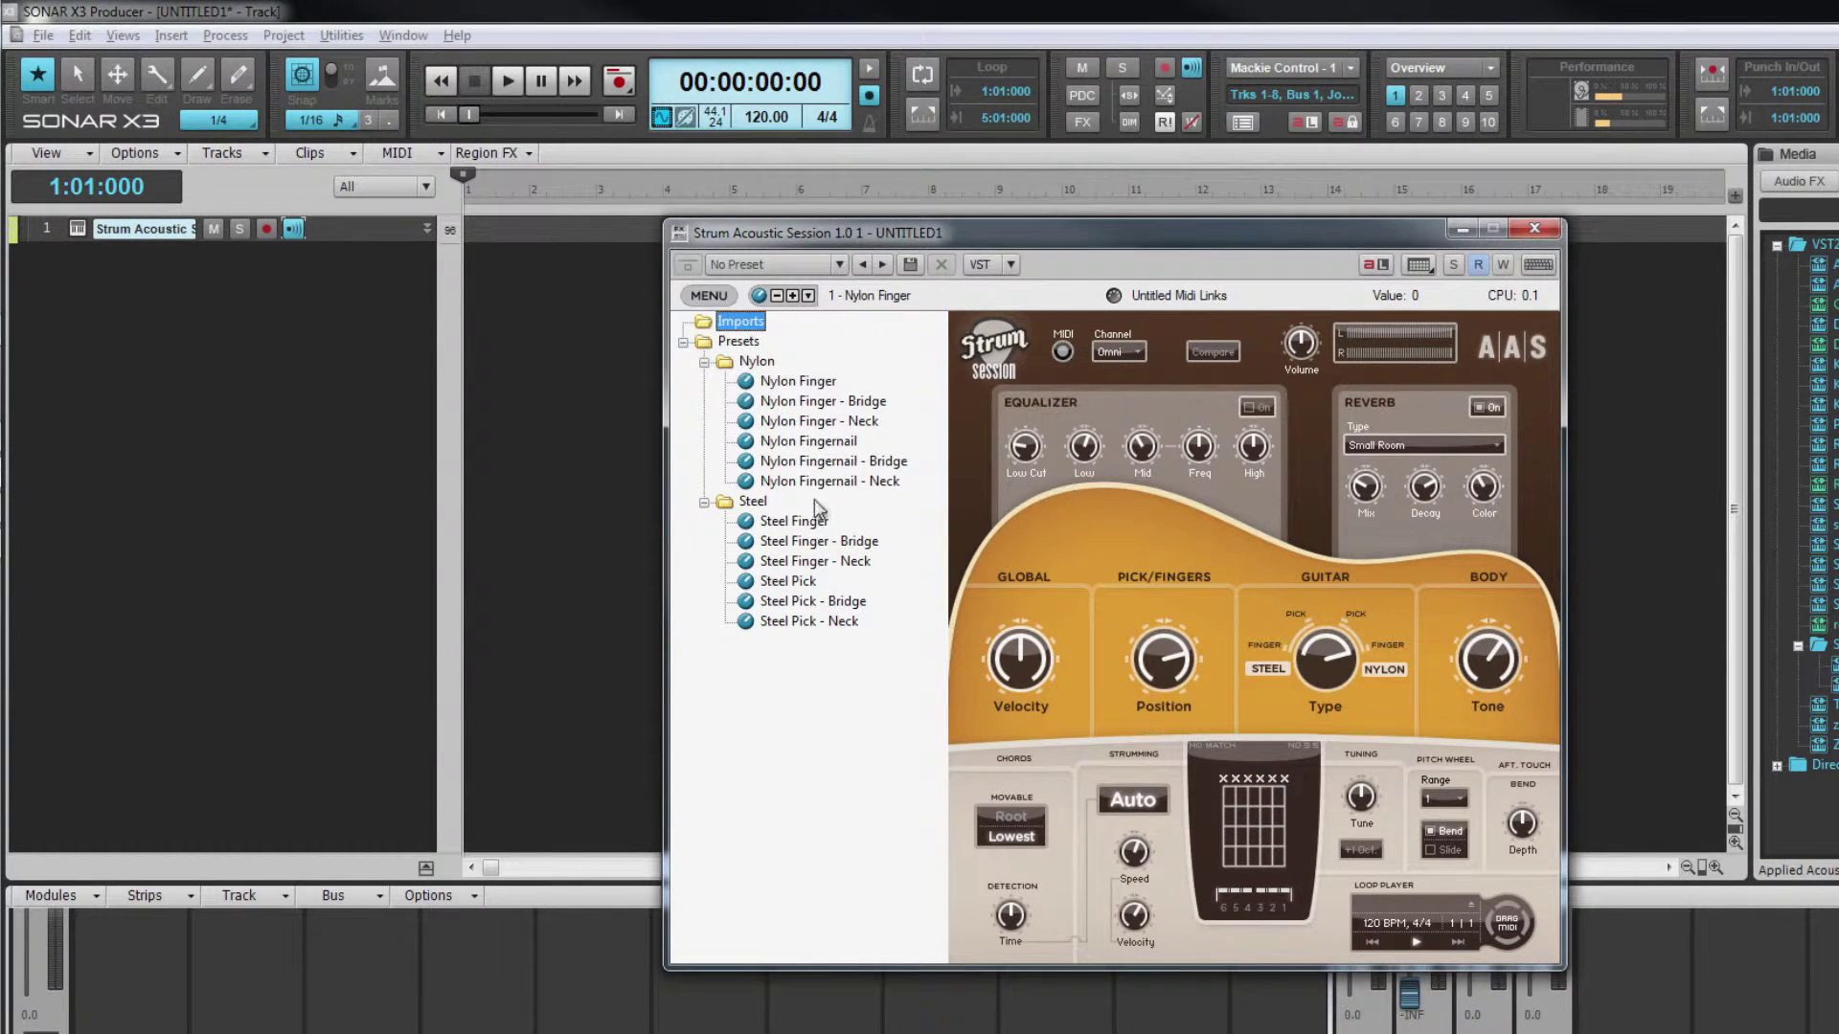
- Load the Nylon Finger - Neck preset into Strum Session
click(814, 423)
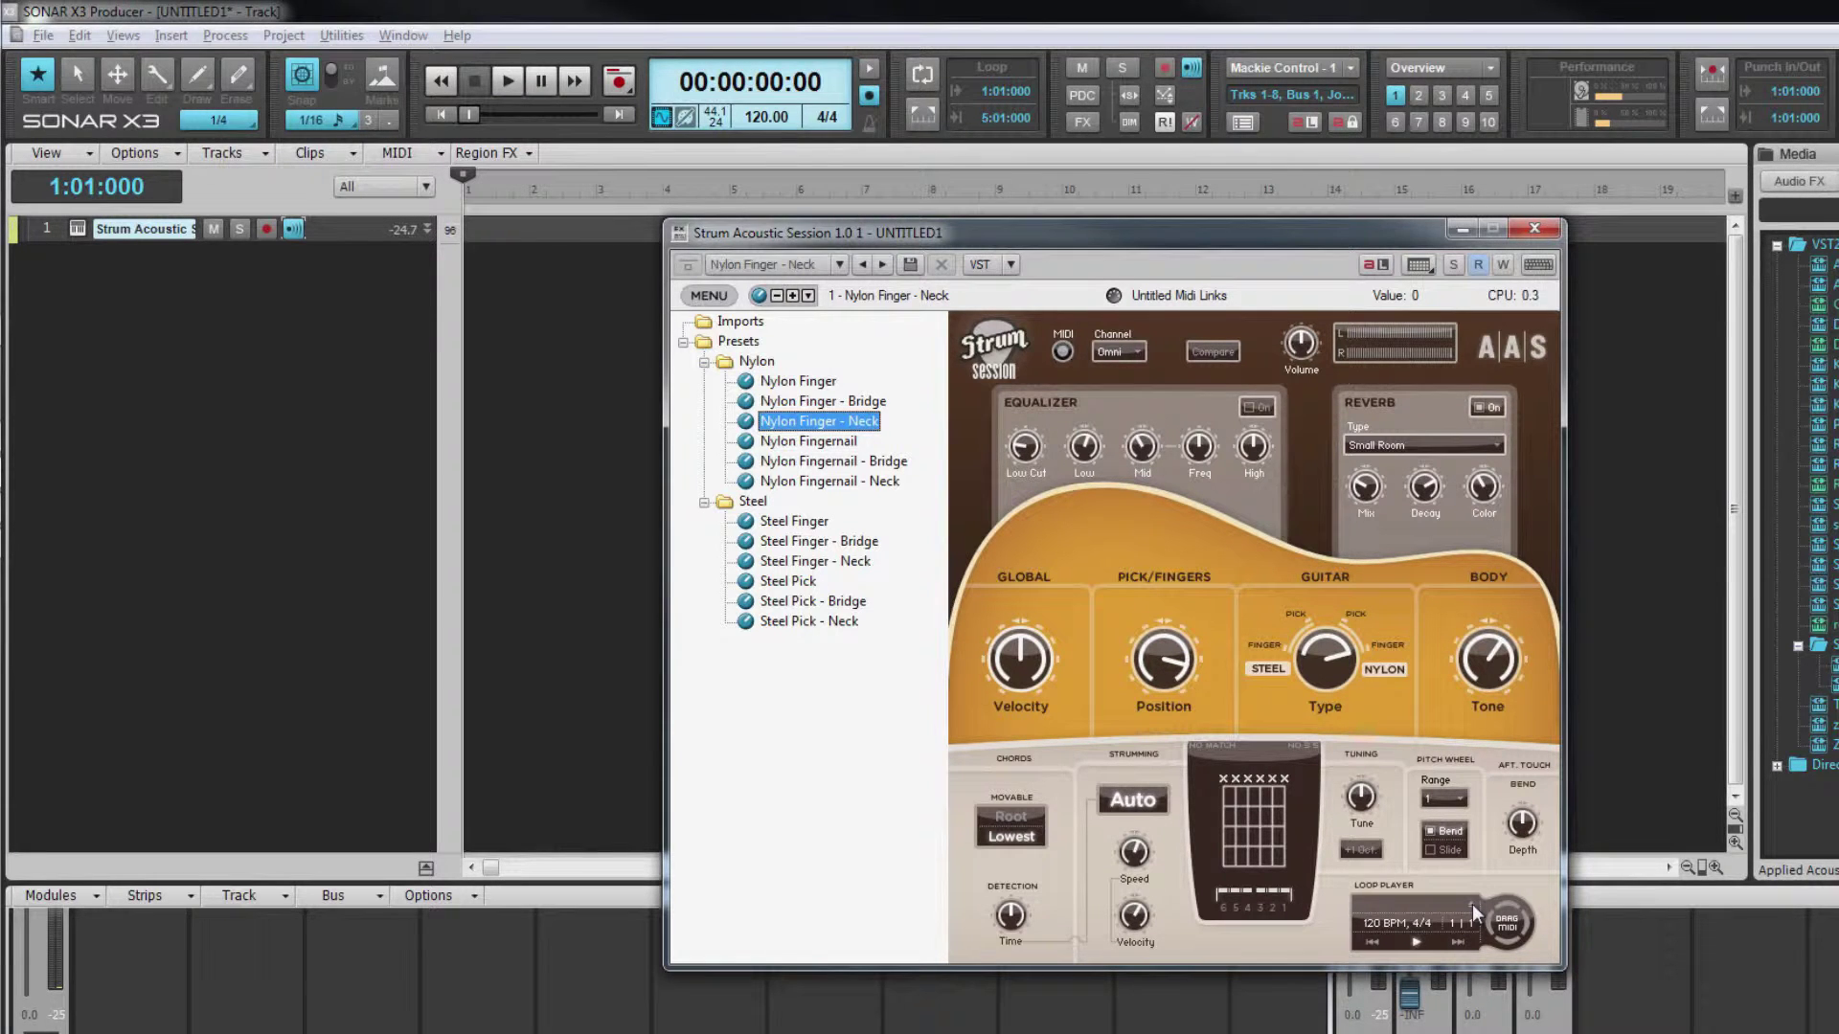
click(1473, 904)
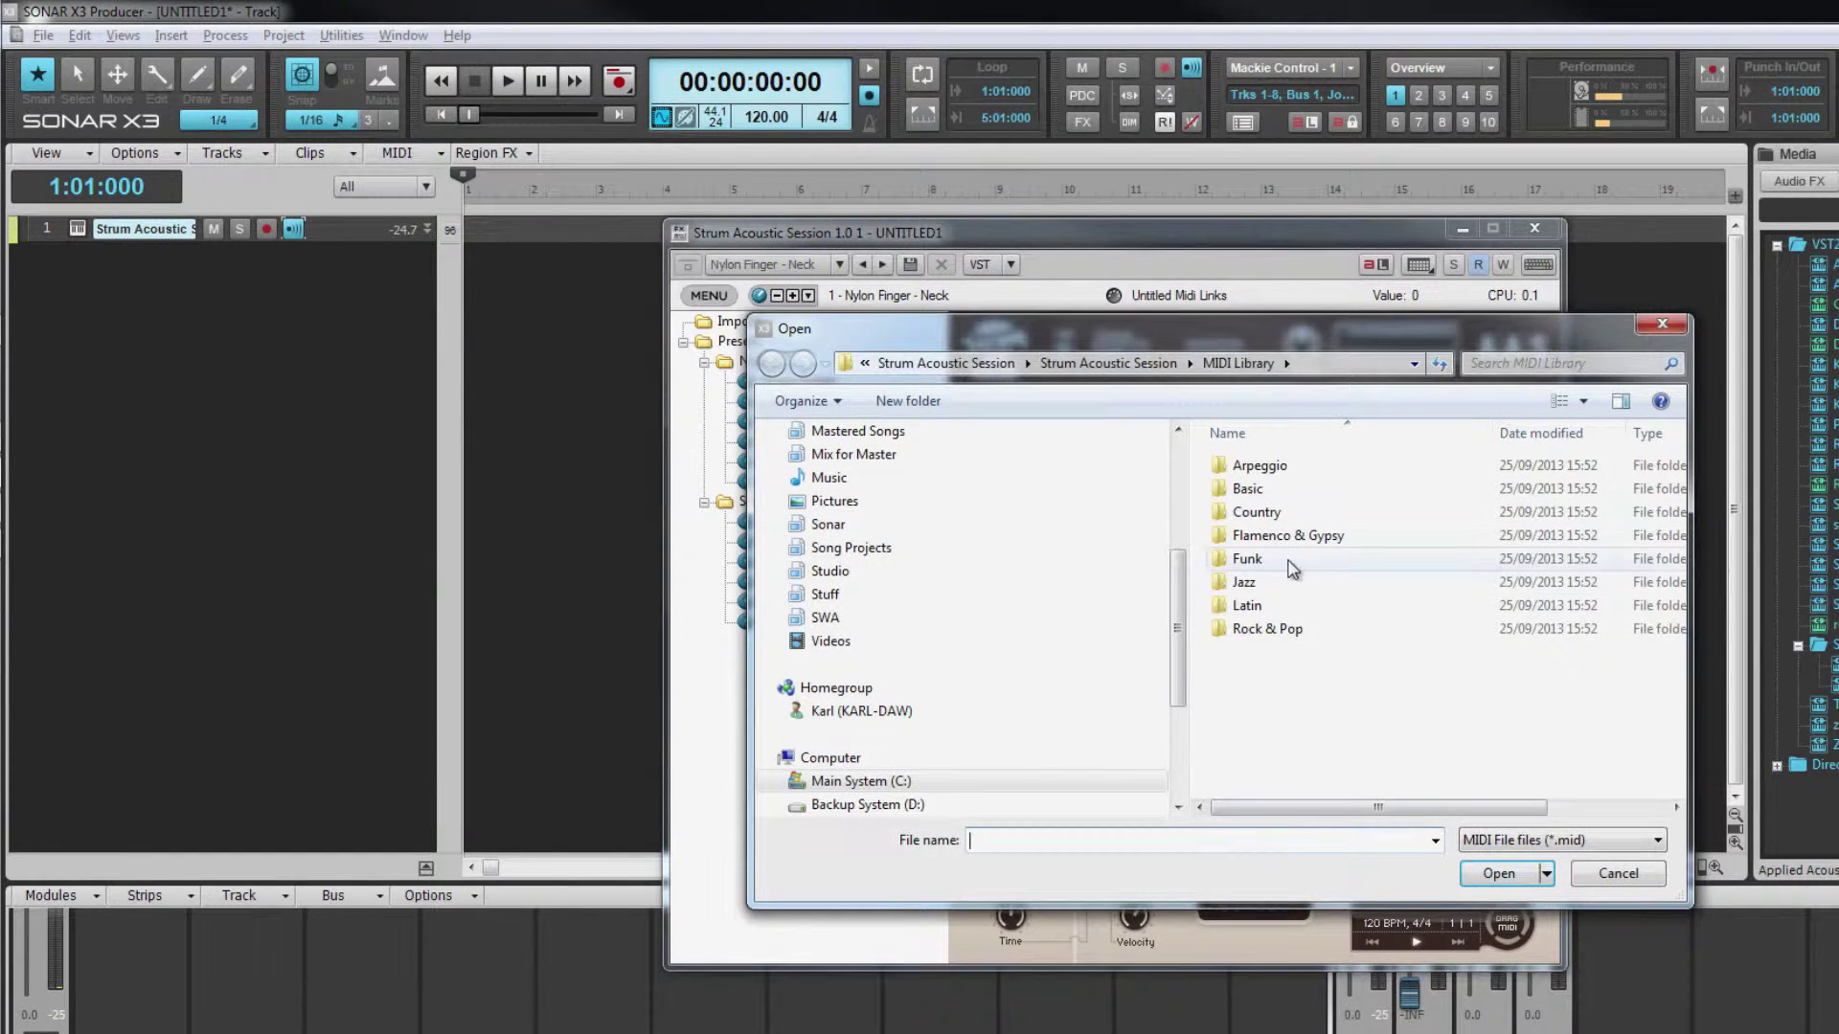
- Load Basic Pattern 01 Chords.mid from the Basic folder into the loop player and audition it
double_click(1238, 487)
double_click(1241, 515)
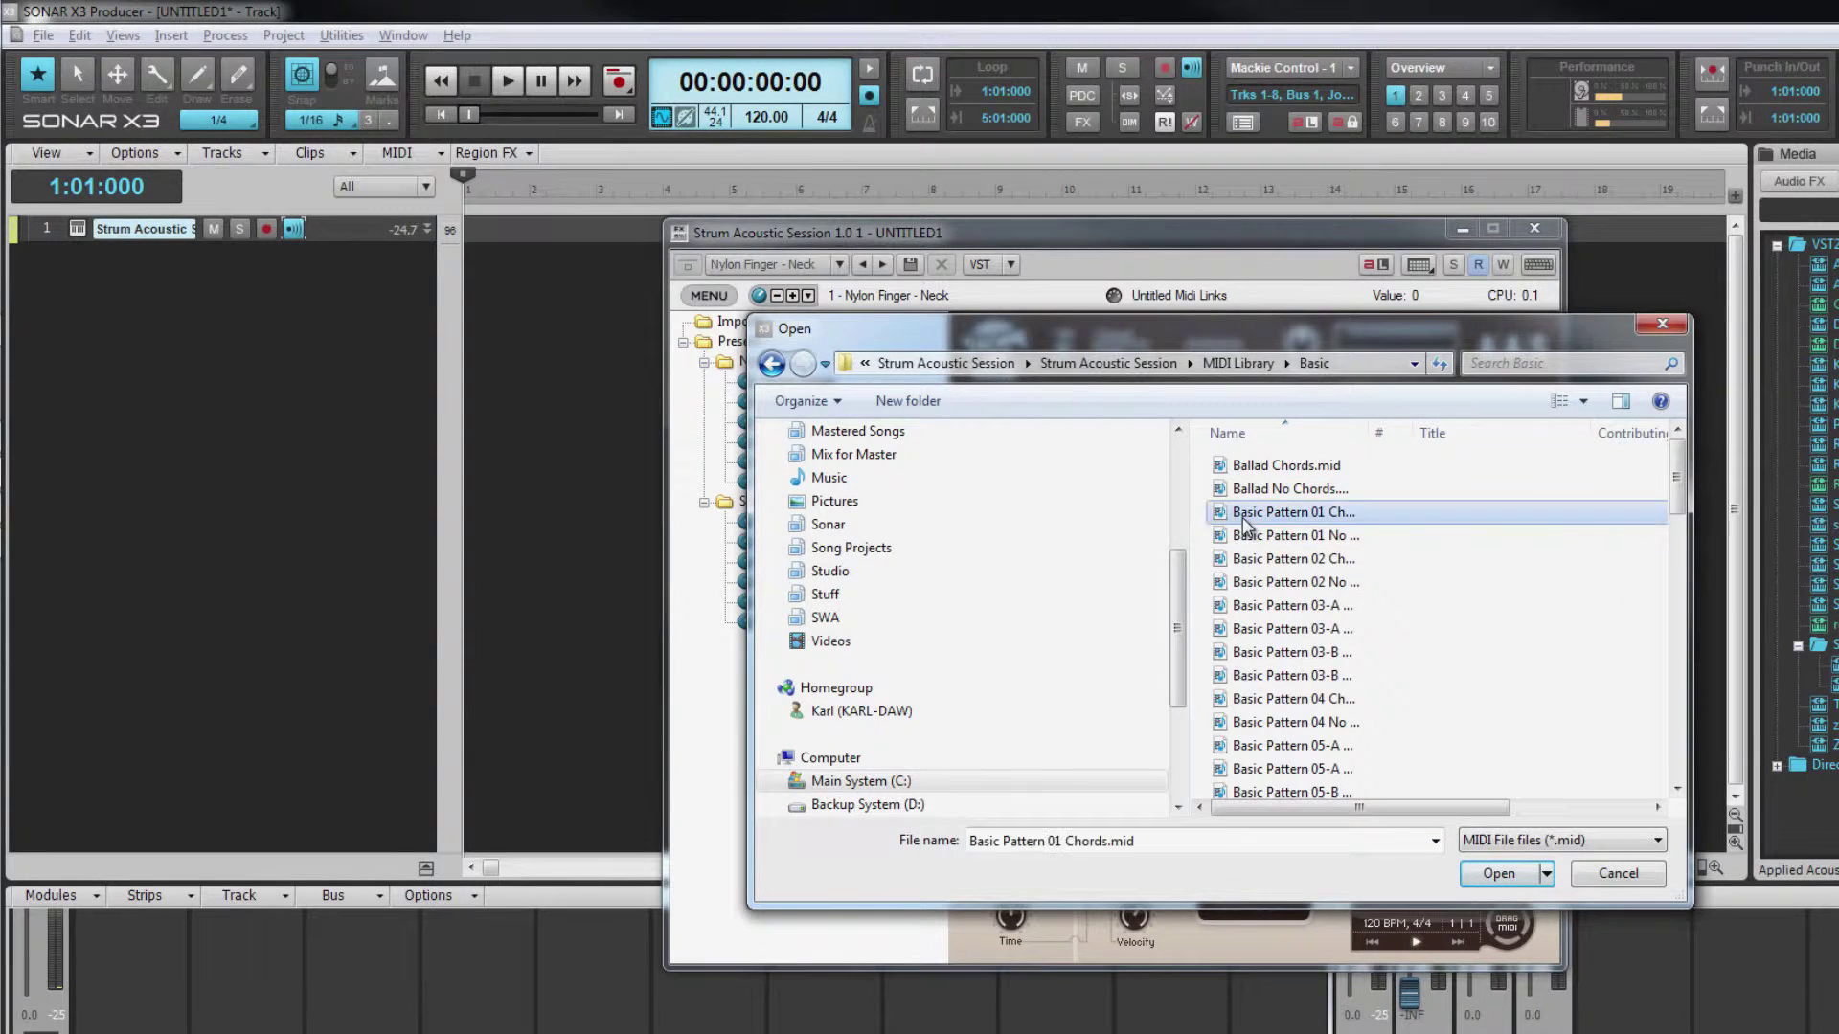
click(1415, 943)
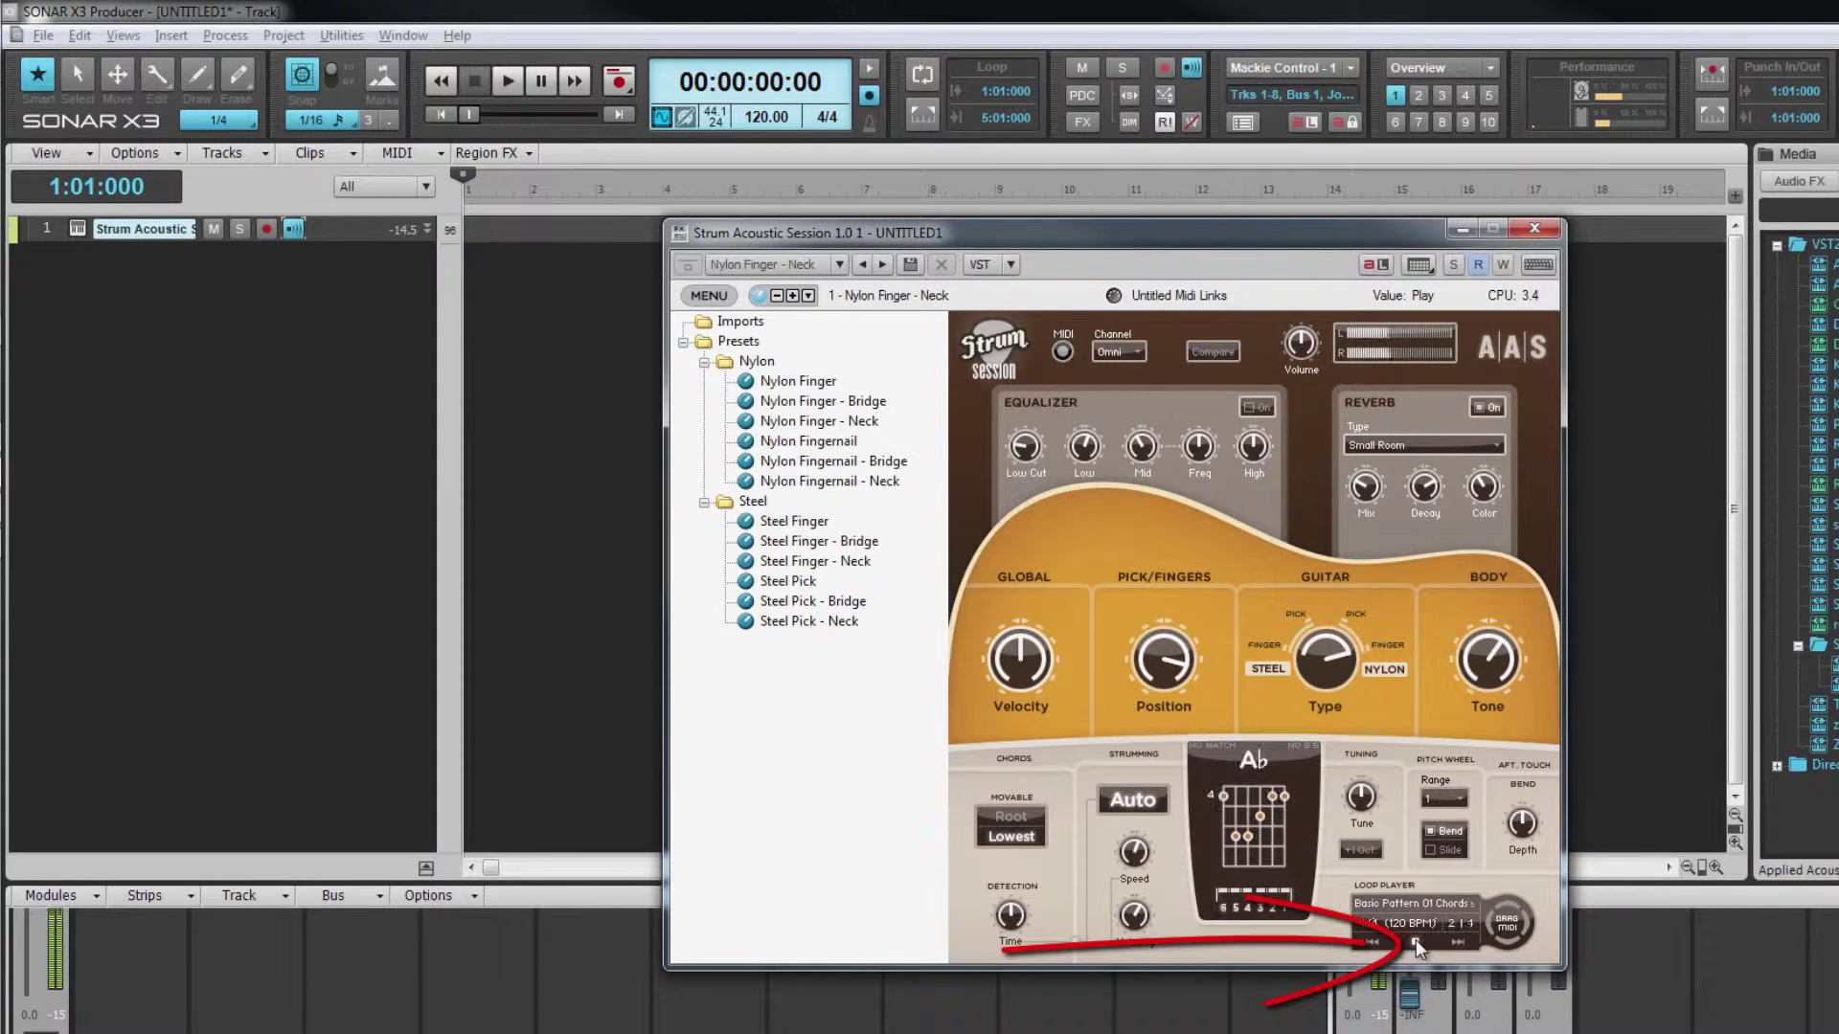
click(1416, 943)
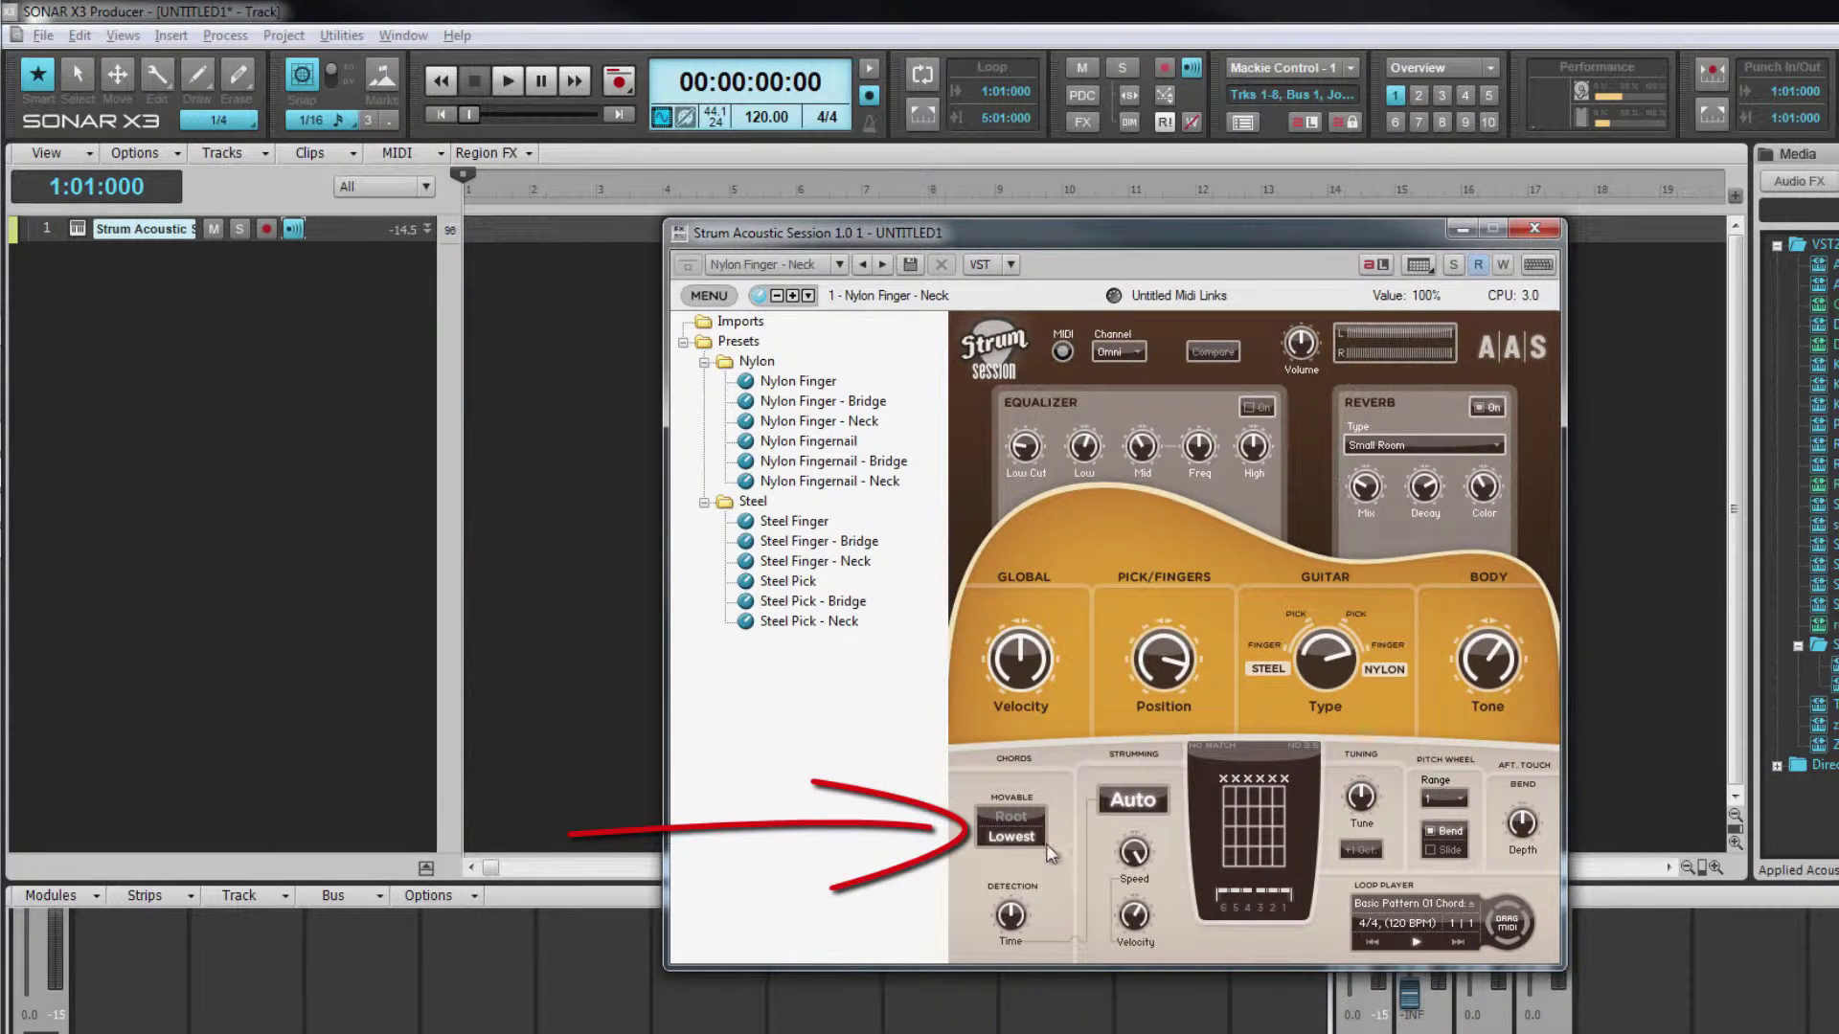
click(1009, 818)
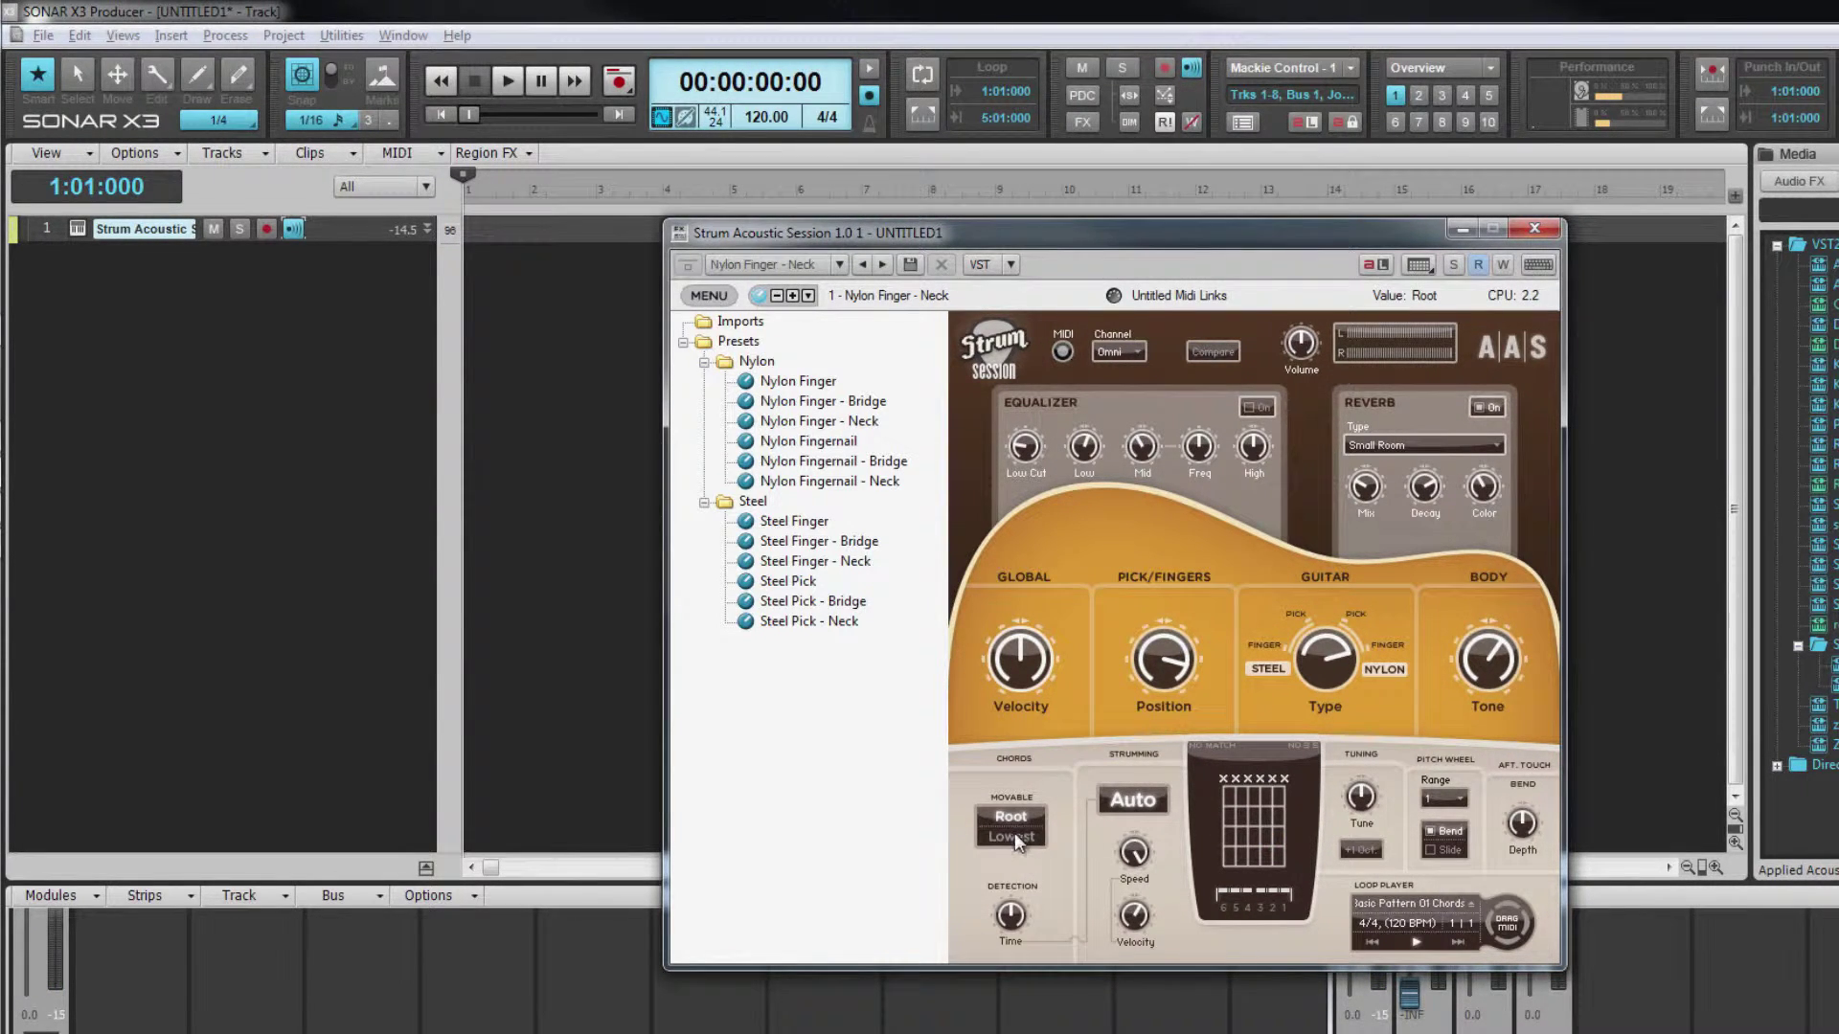
click(1015, 836)
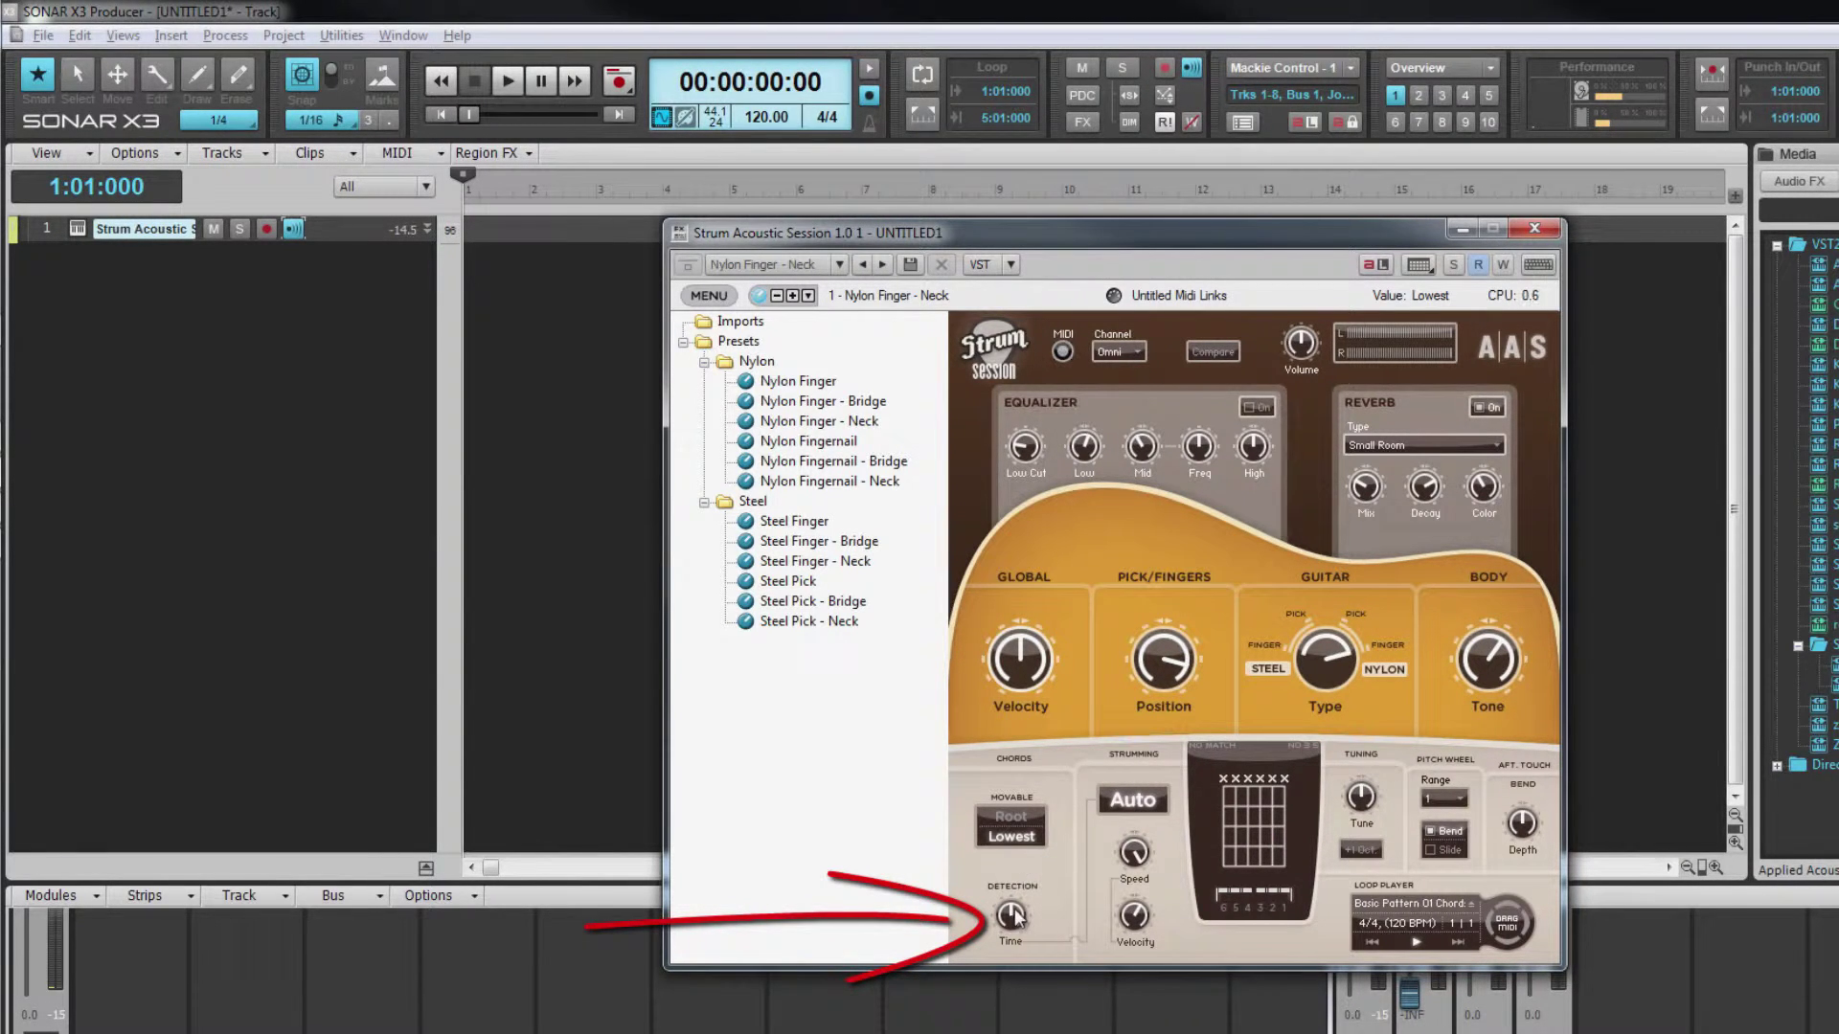
drag(1003, 950, 1004, 858)
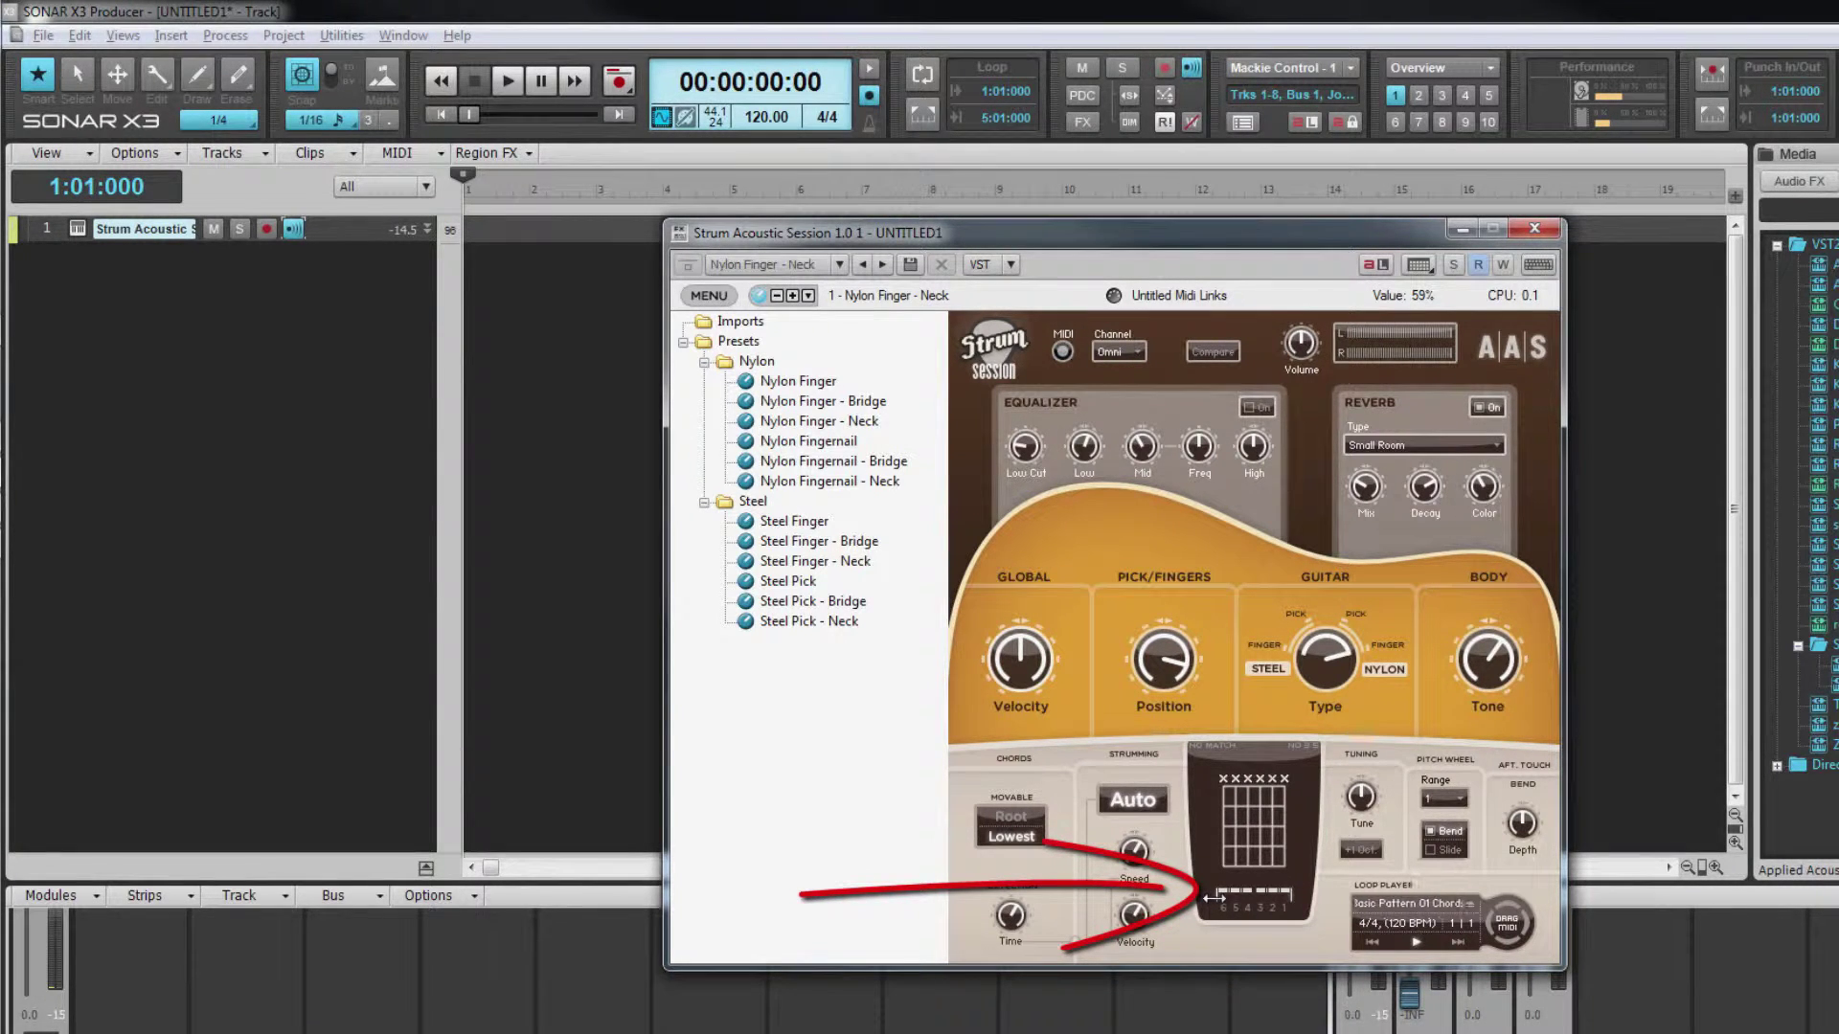
- Try a chord string range of strings 5 to 2, then extend it back to string 6
drag(1214, 898, 1239, 898)
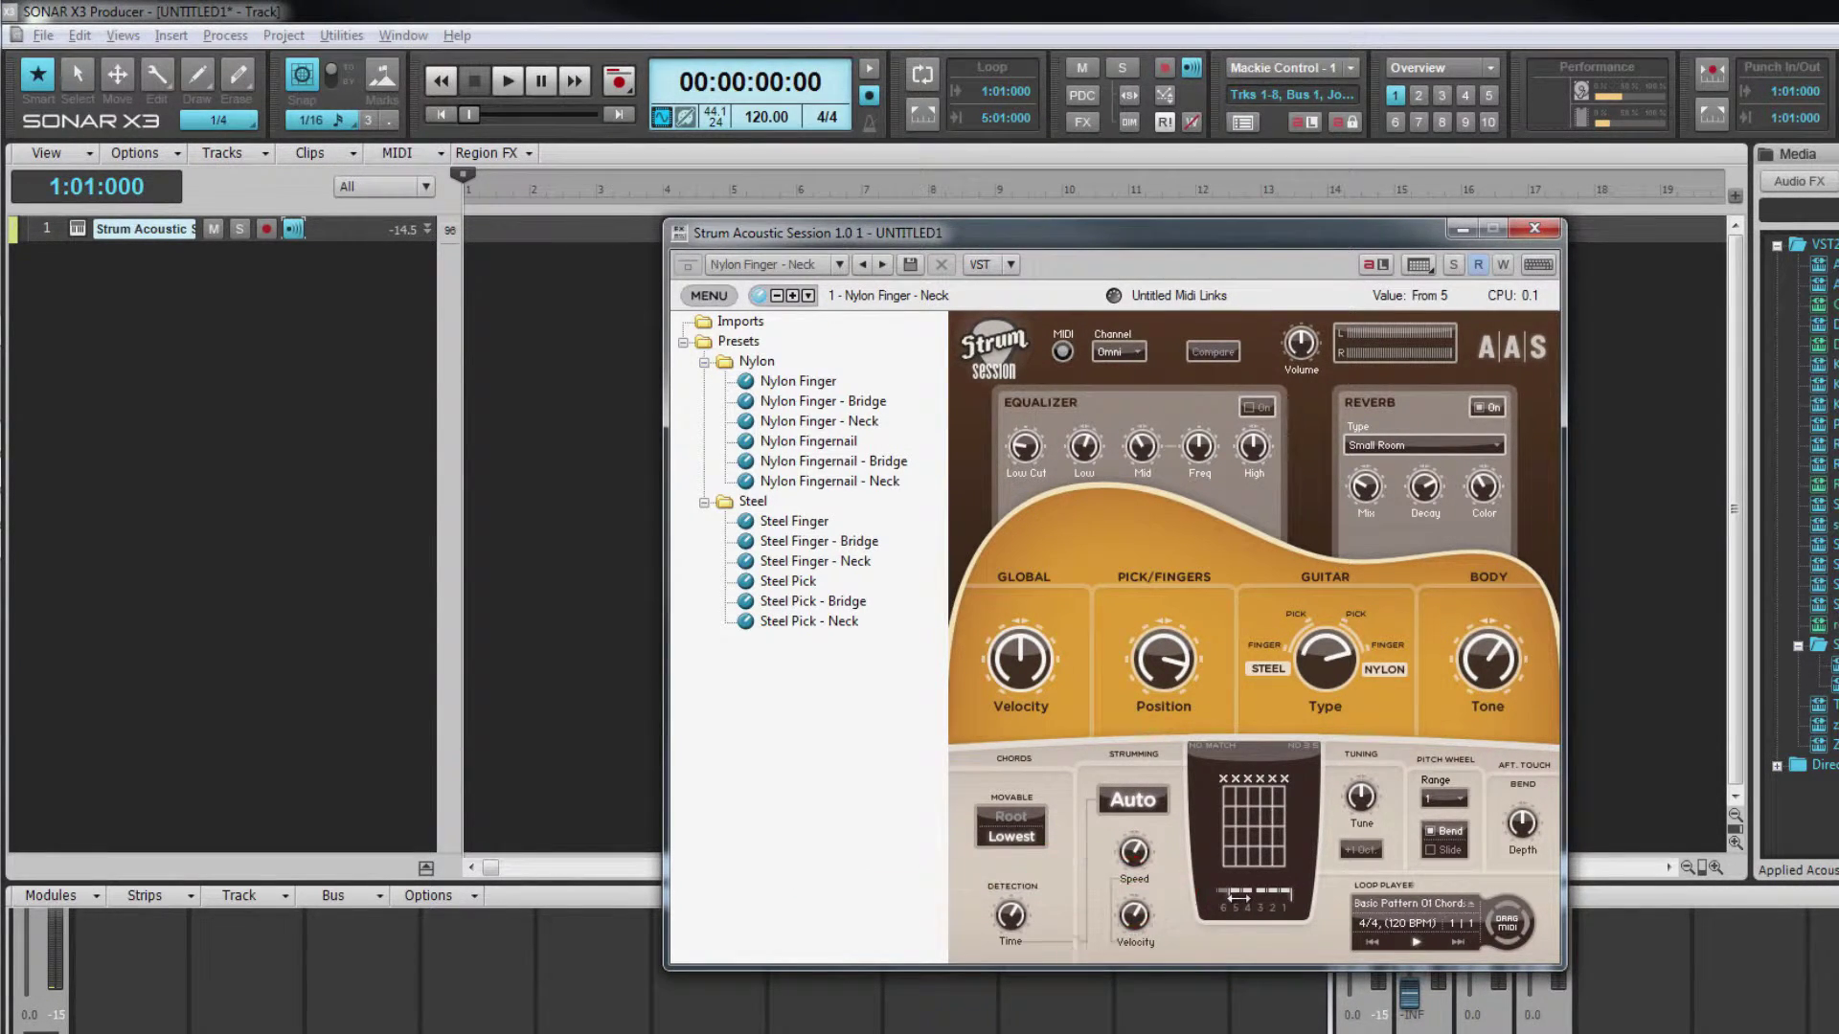
drag(1288, 898, 1269, 898)
drag(1239, 897, 1289, 897)
- Disable Auto in the Strumming section
click(1140, 802)
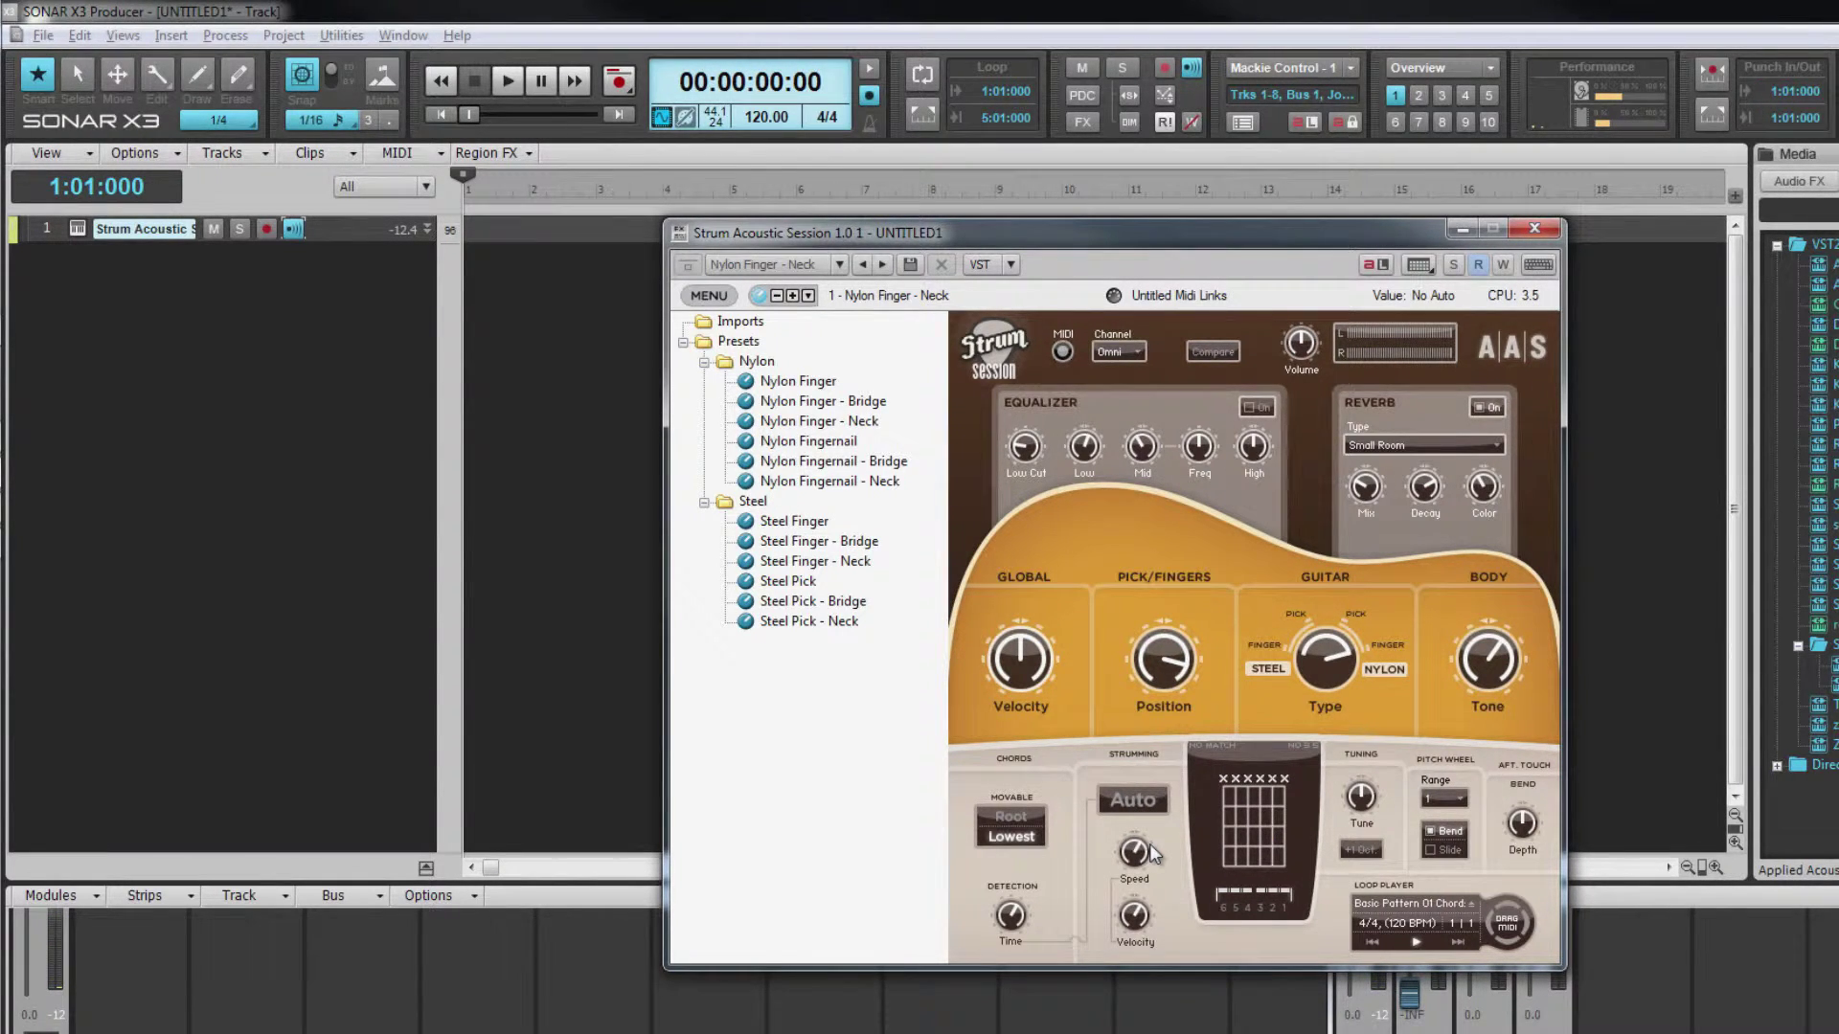
click(931, 784)
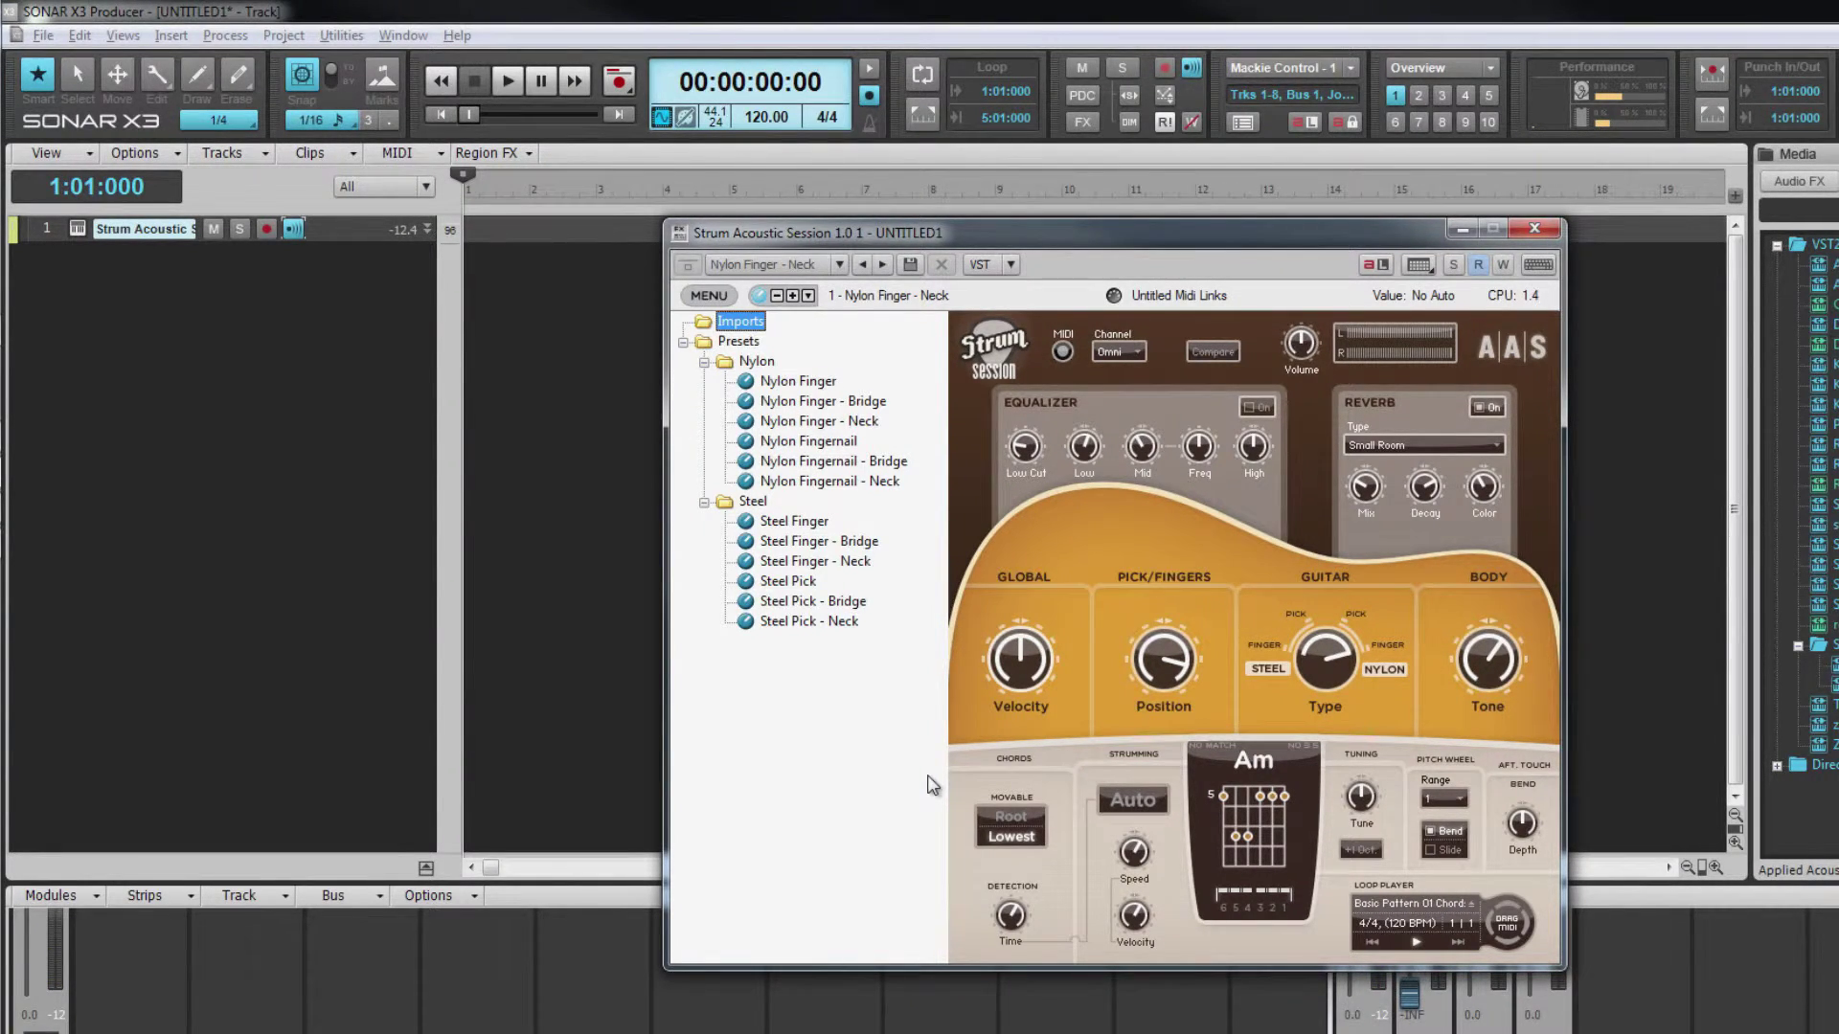
click(1245, 233)
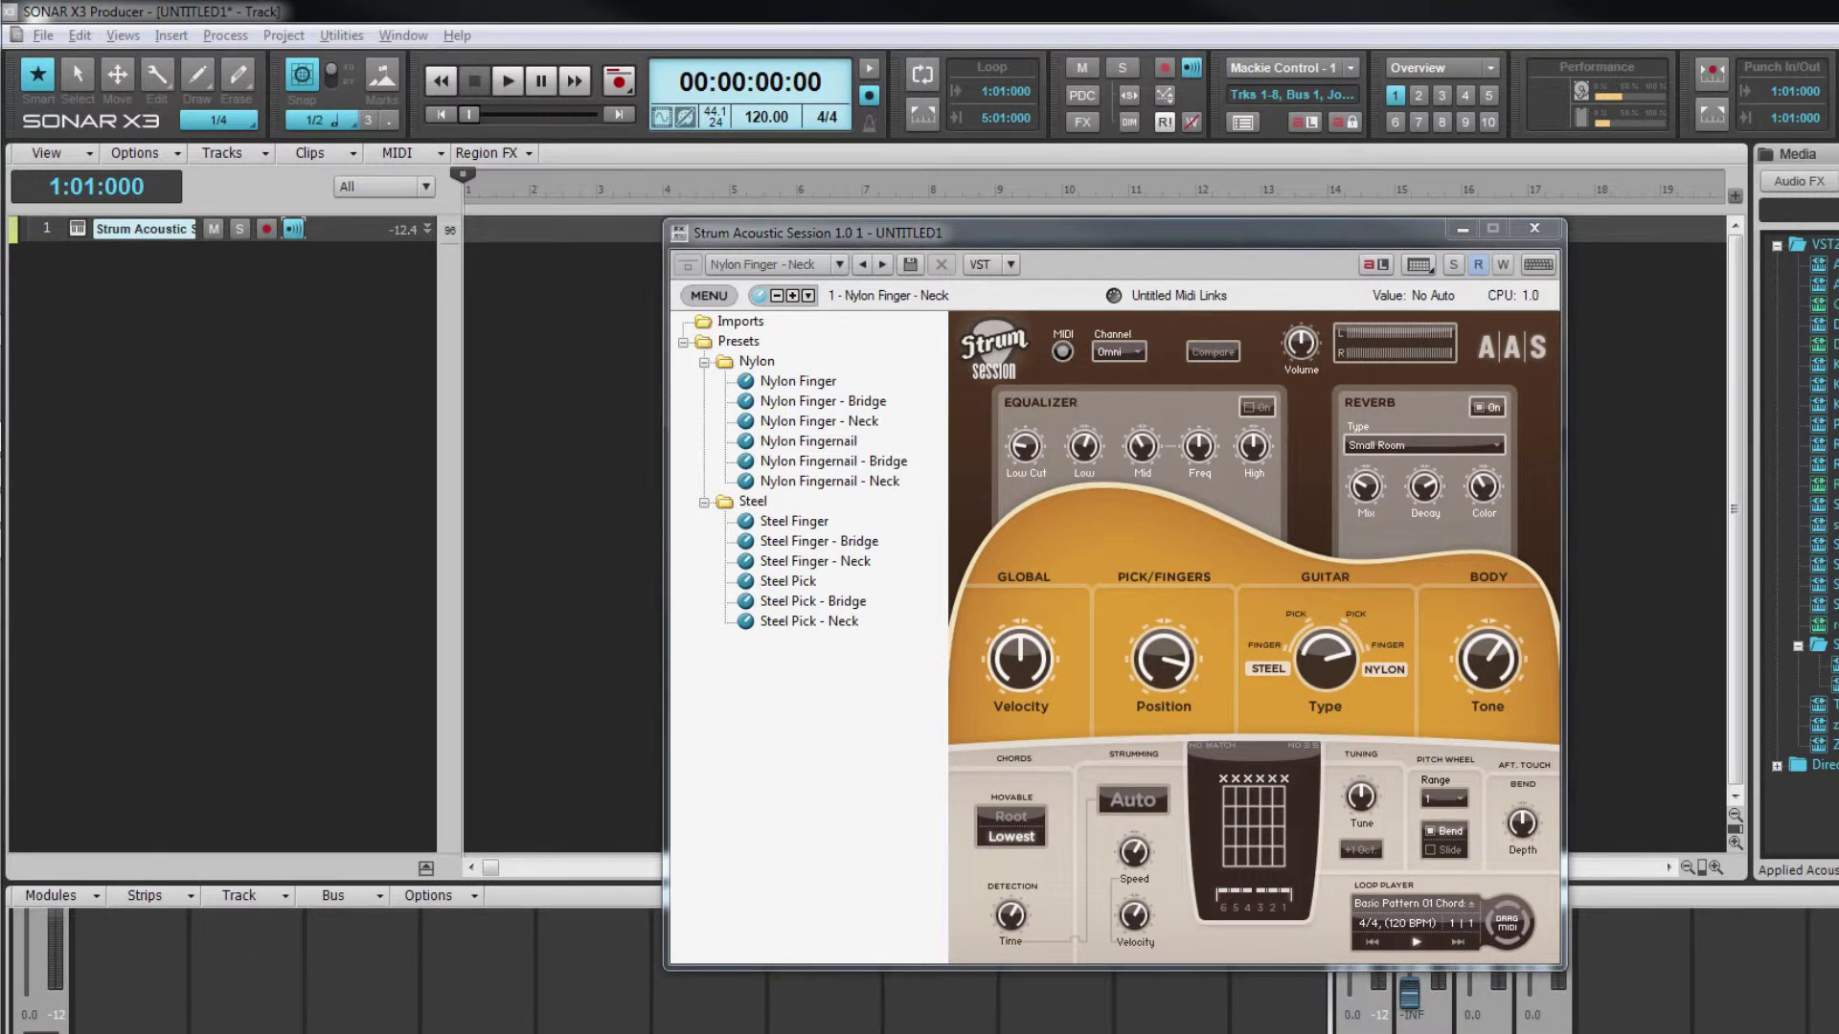
click(1300, 233)
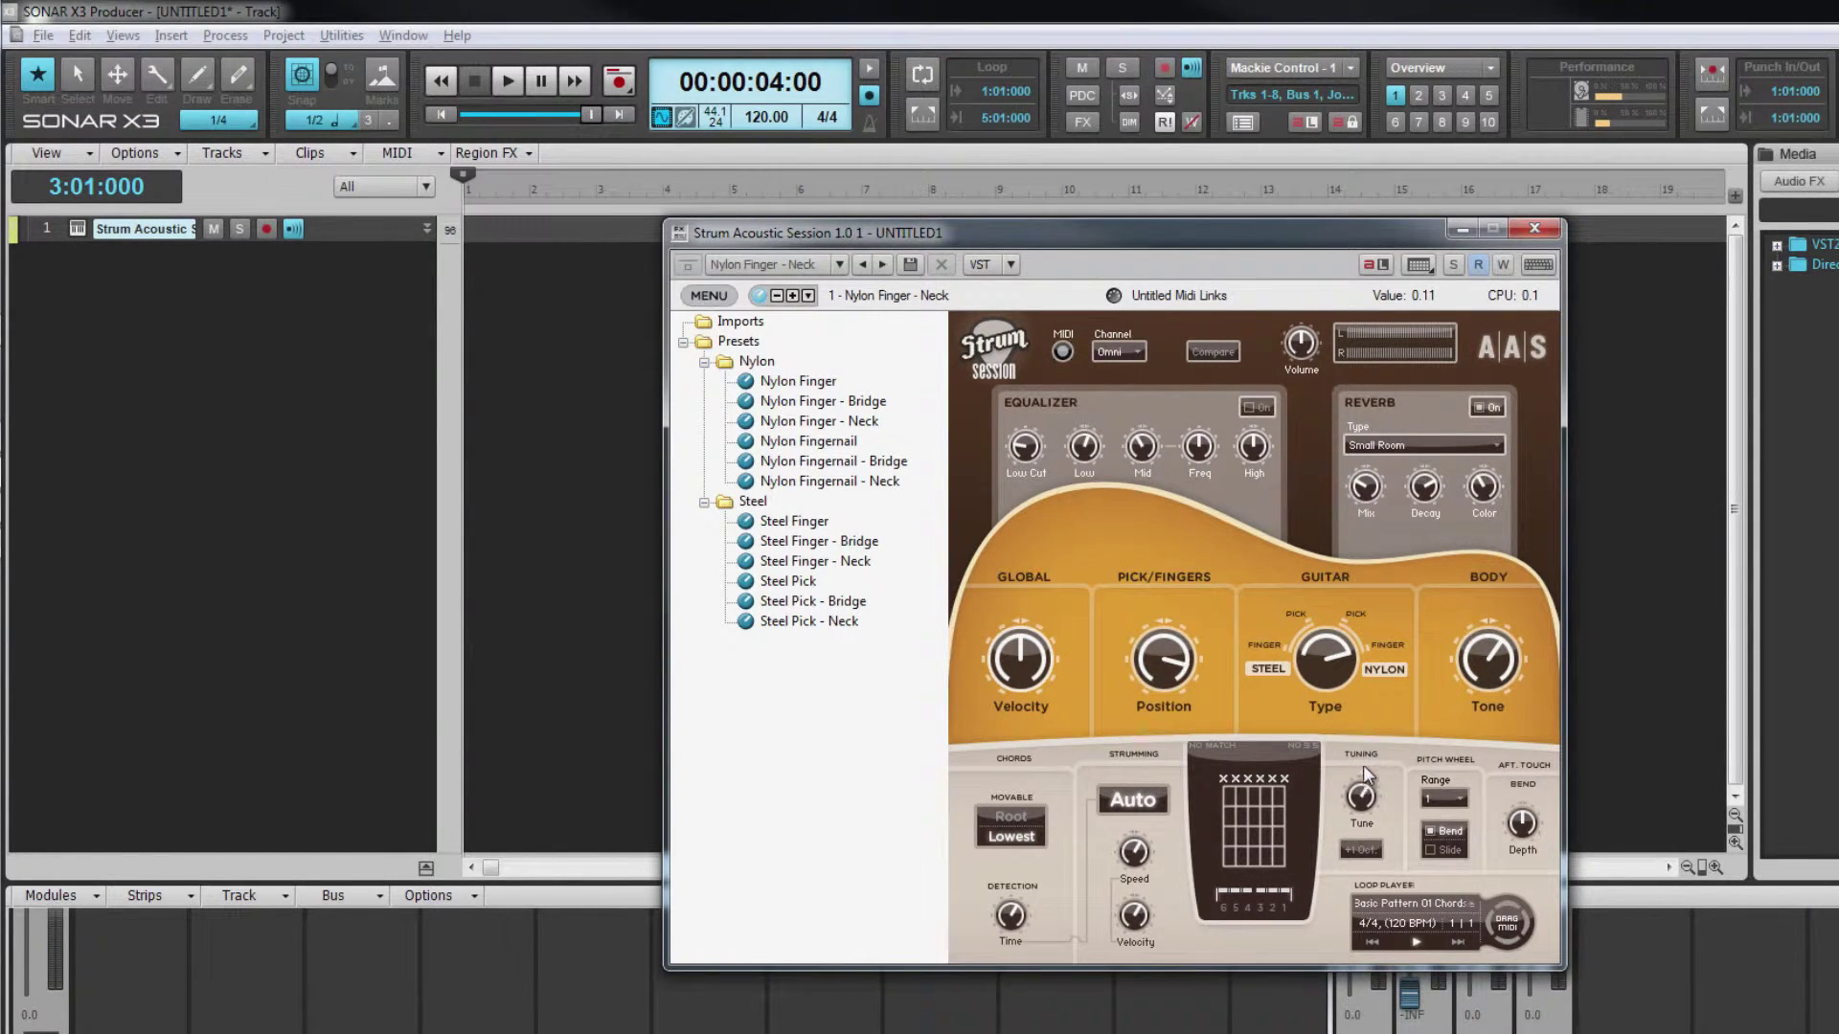
- Set the pitch wheel to Slide with a 2-semitone range, keeping tuning at standard pitch
click(1363, 849)
click(1373, 852)
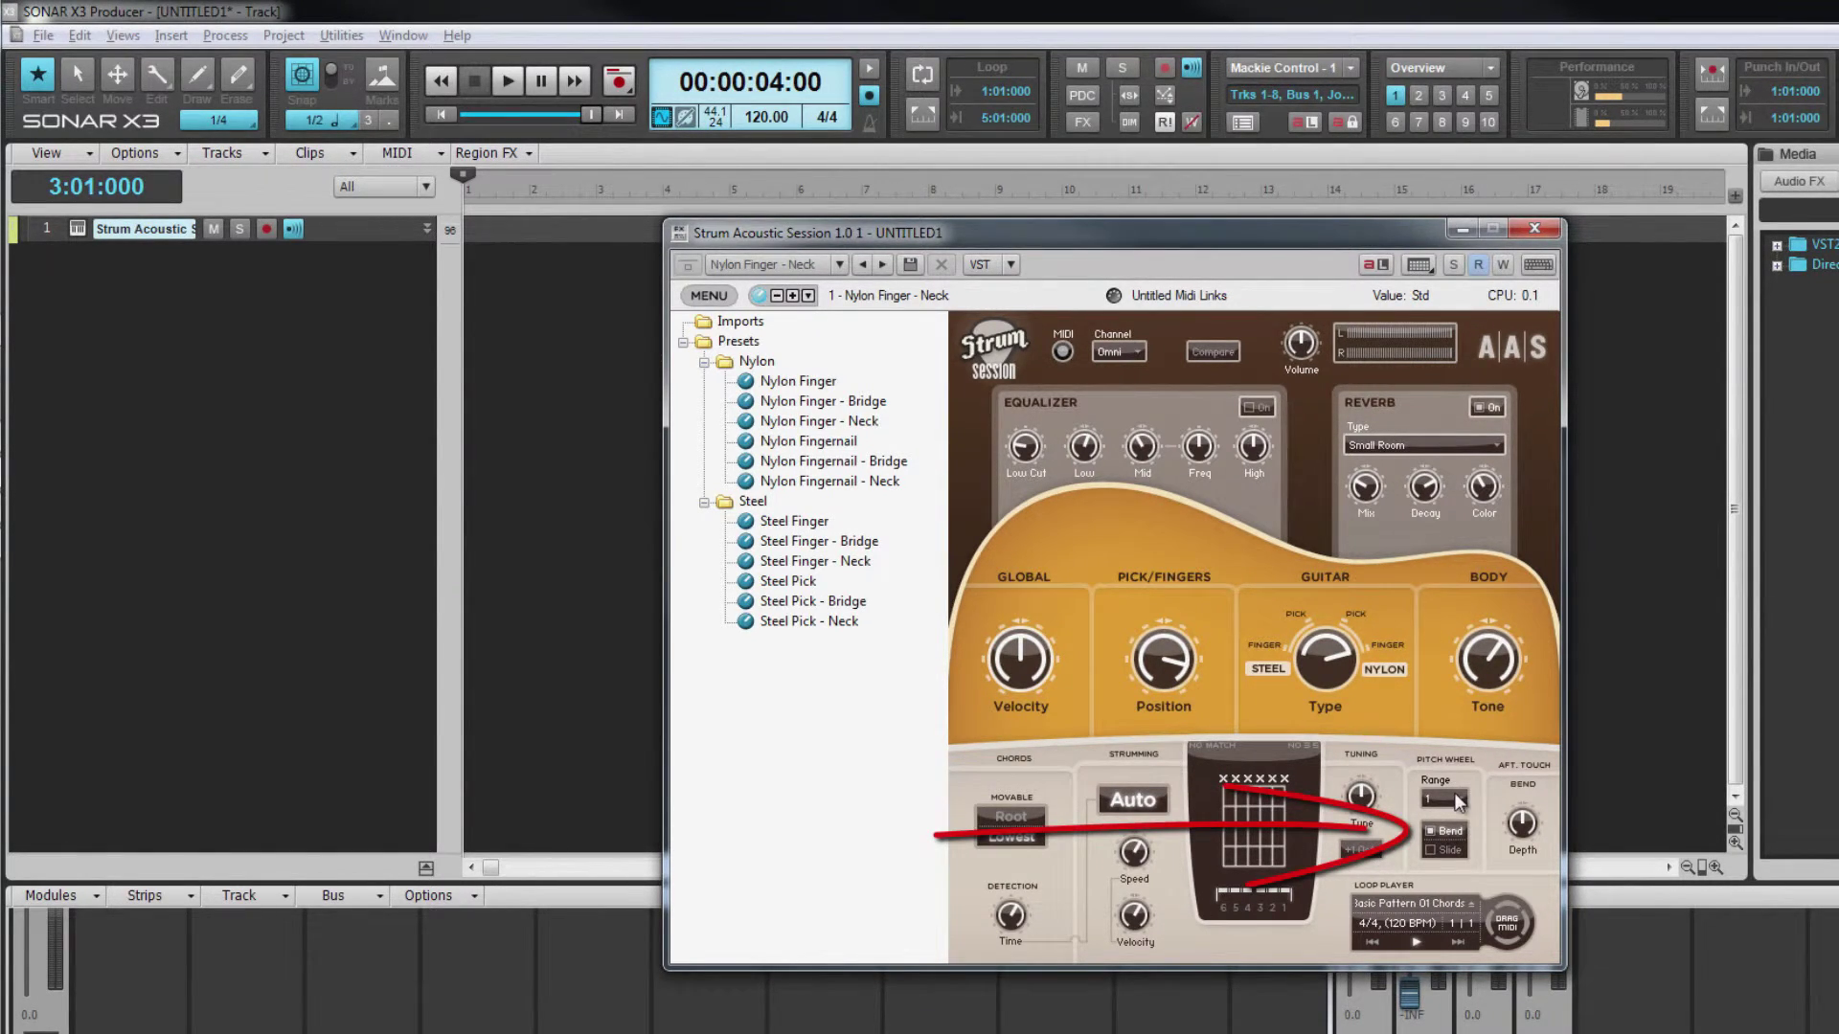
click(1432, 850)
click(1450, 831)
click(1460, 801)
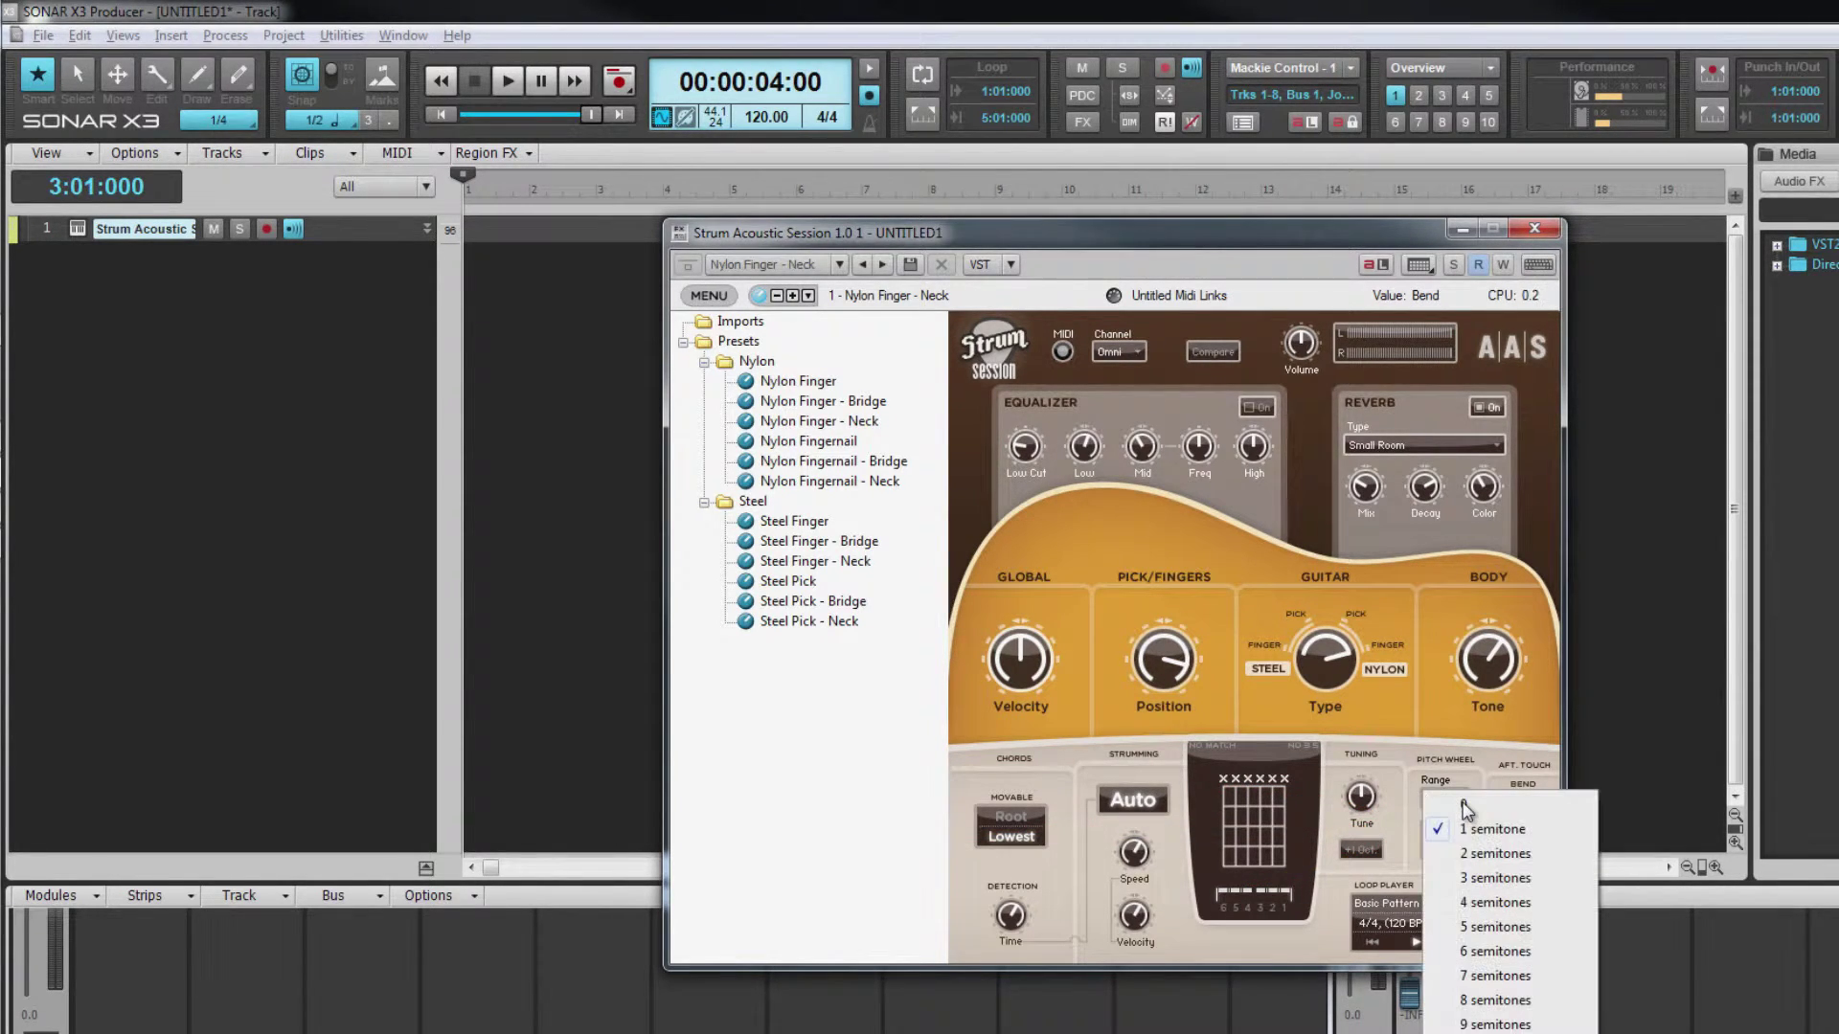
click(1471, 851)
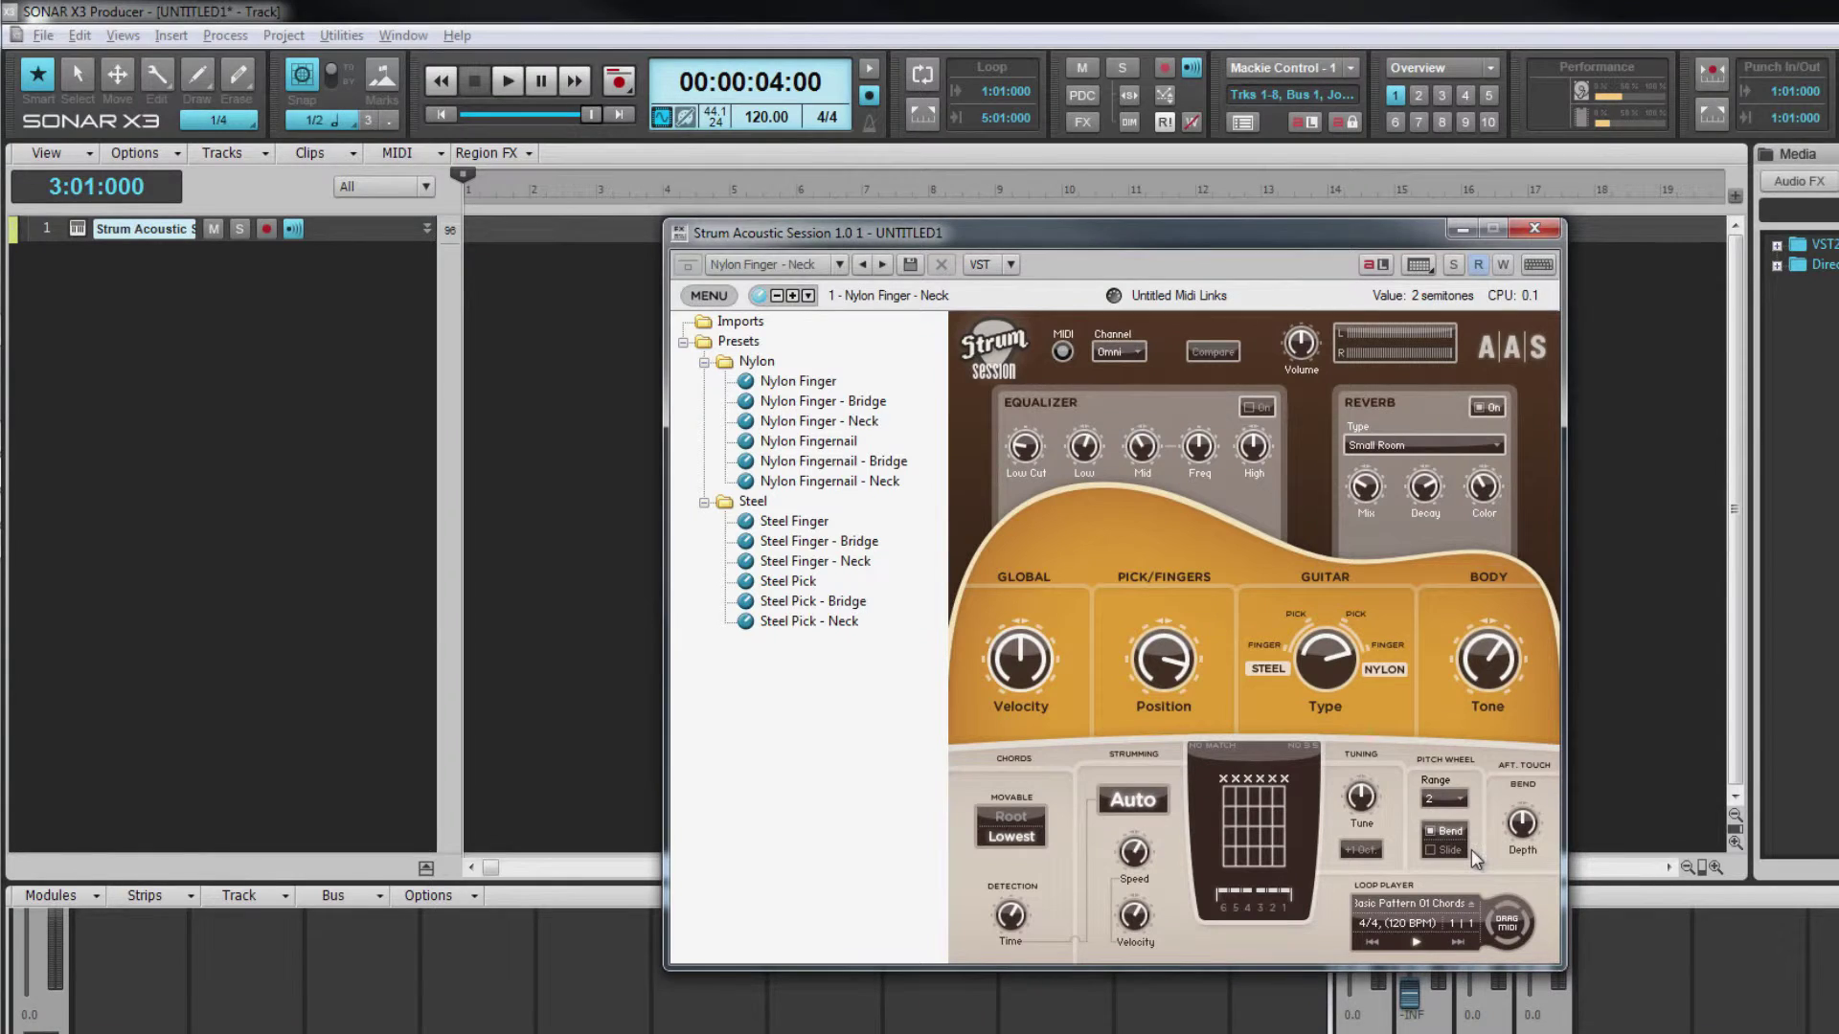
click(1446, 850)
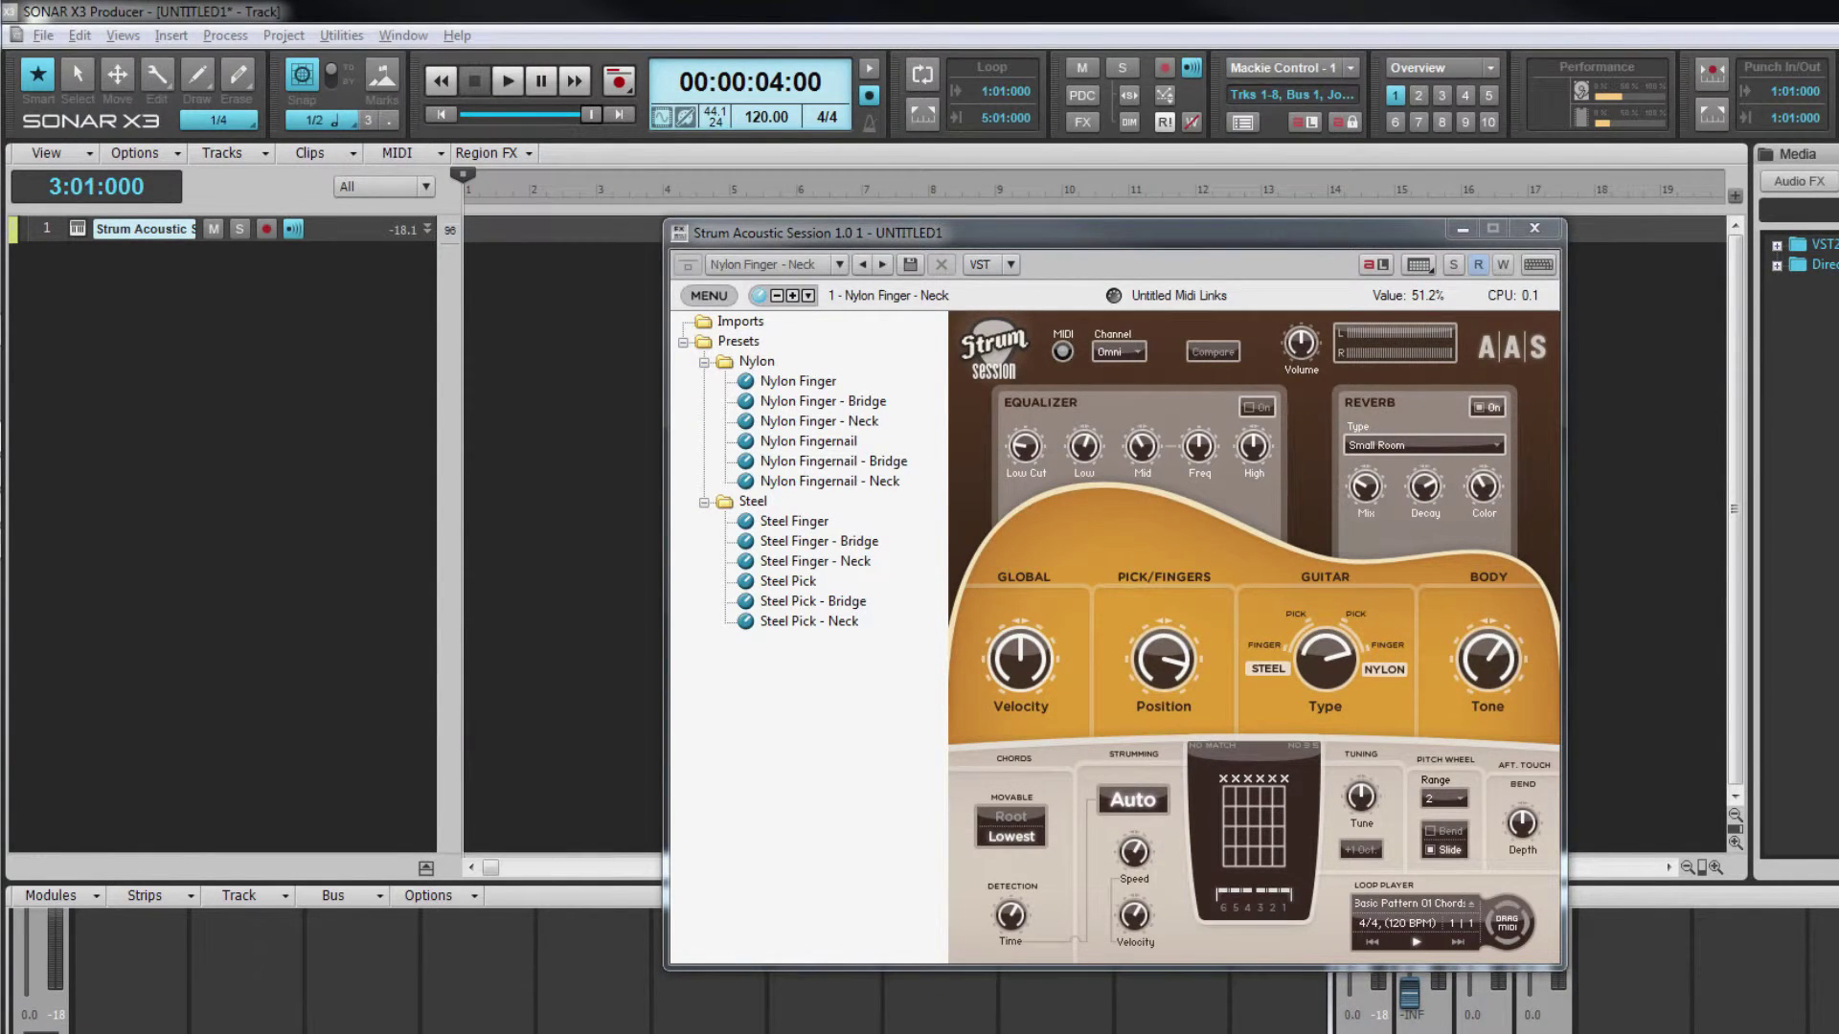
click(1335, 237)
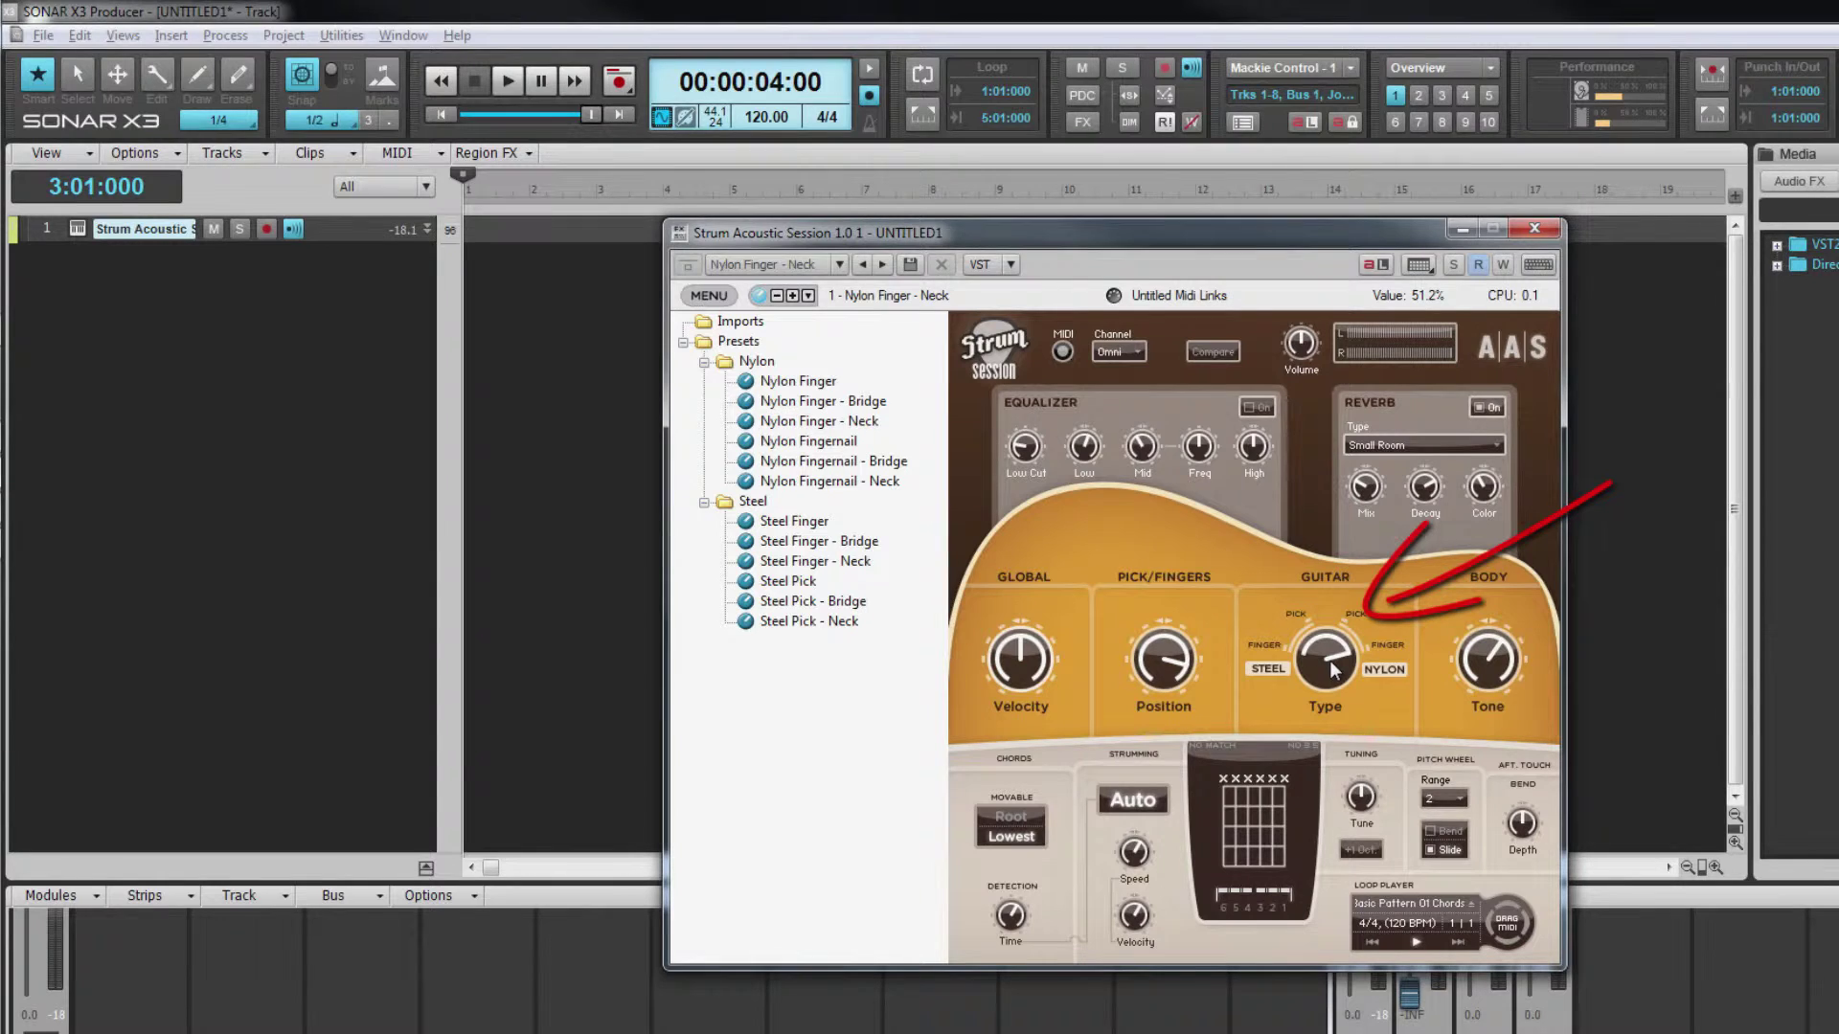
- Try Steel Pick and Steel Finger guitar types, then settle on Nylon Finger
mouse_move(1334, 670)
mouse_down()
mouse_move(1325, 709)
mouse_move(1331, 651)
mouse_move(1303, 565)
mouse_up()
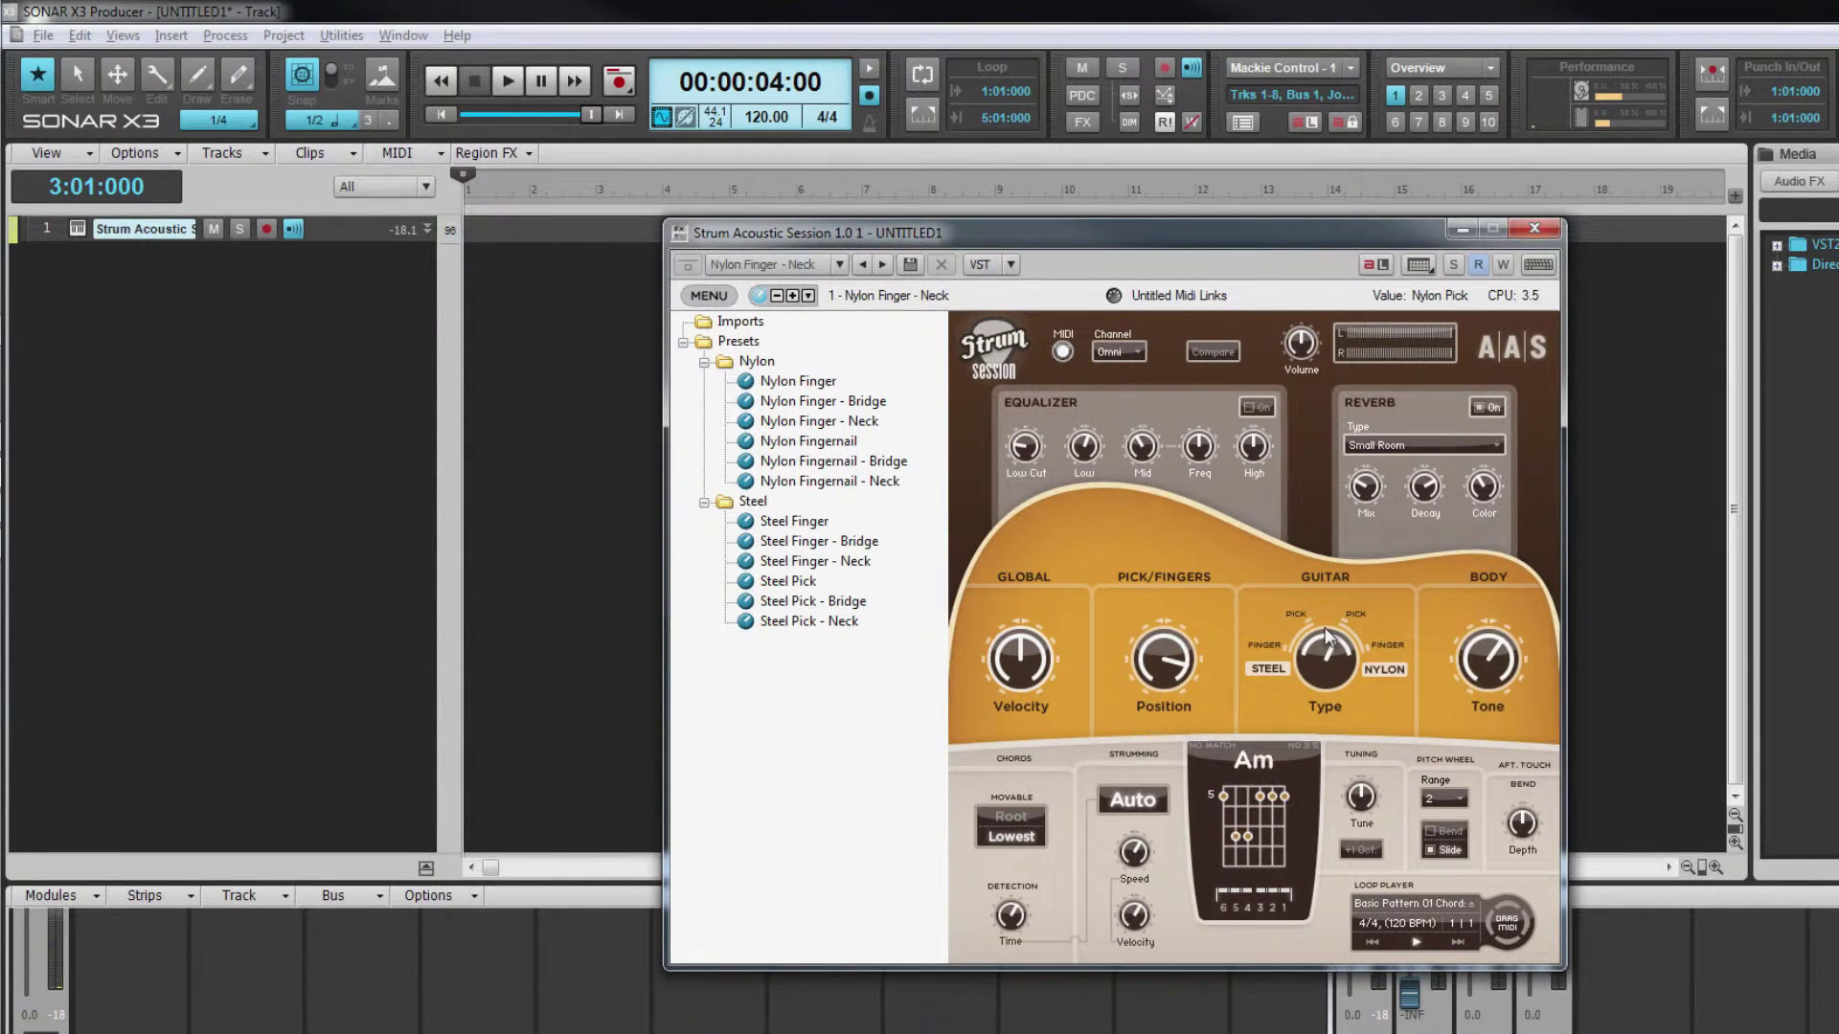
drag(1347, 668, 1332, 745)
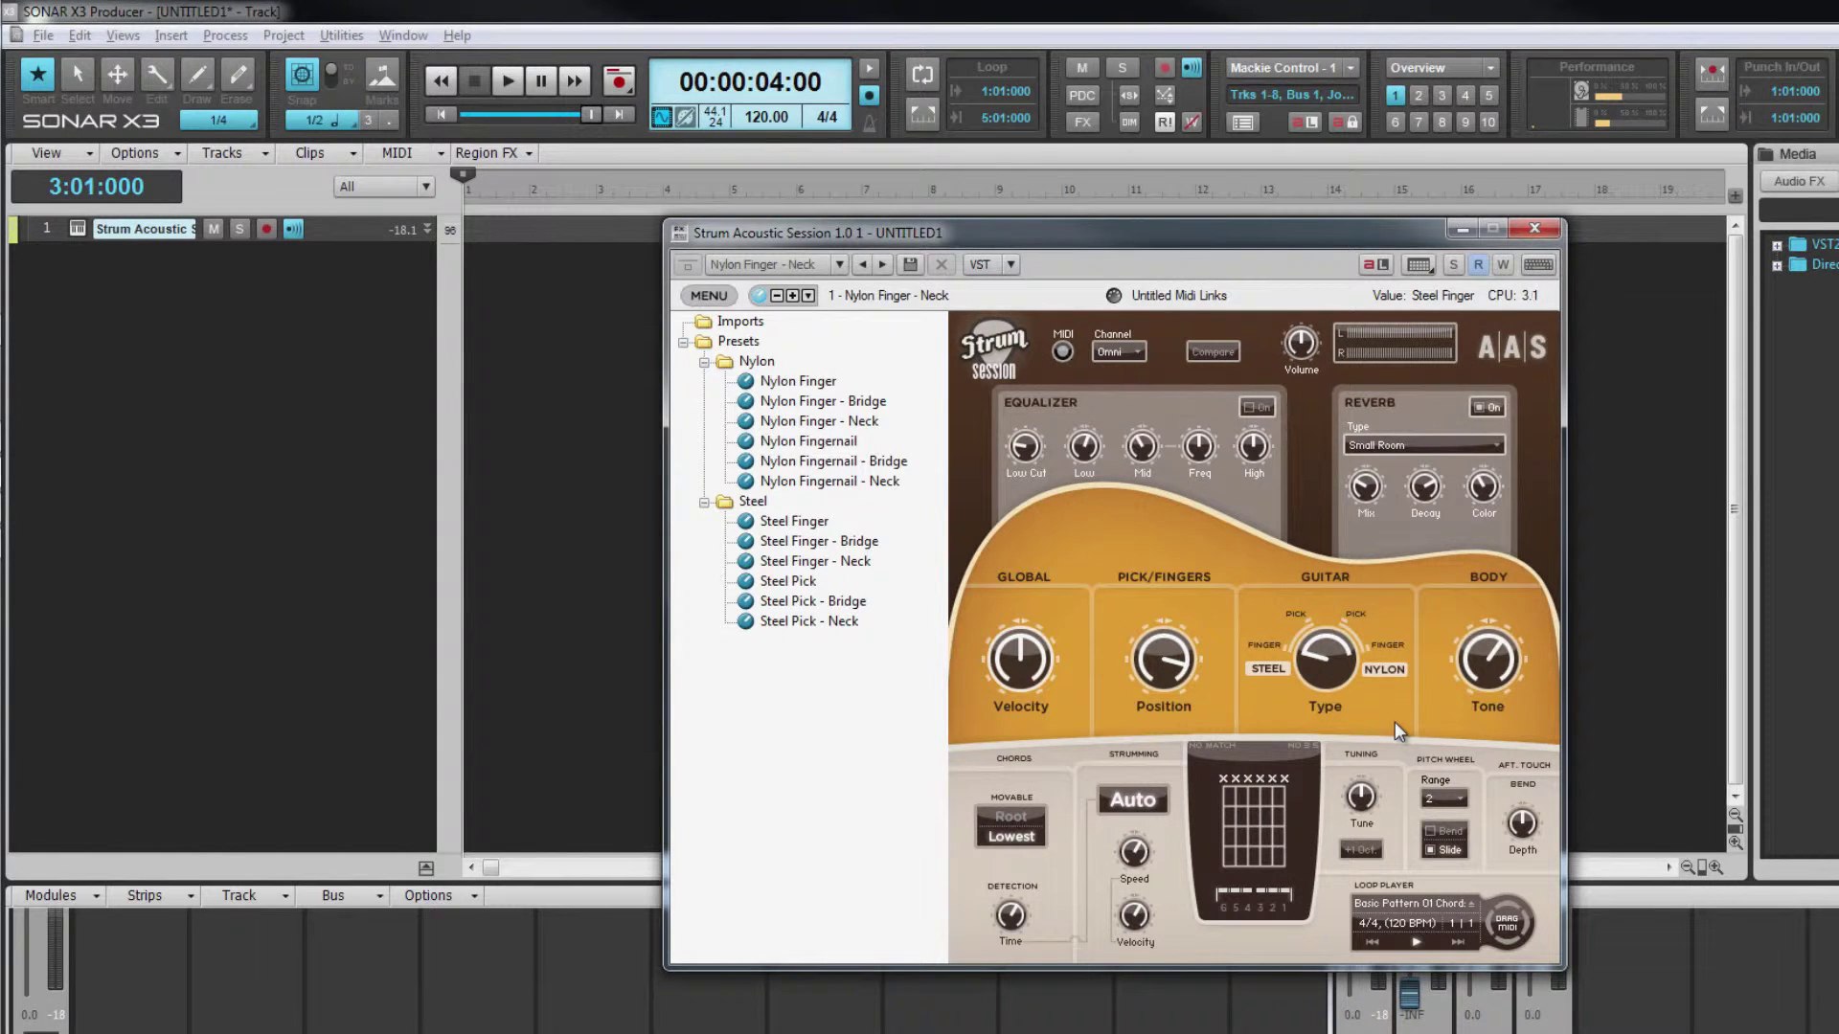
click(1384, 670)
mouse_move(1157, 639)
mouse_down()
mouse_move(1157, 707)
mouse_move(1259, 935)
mouse_move(1231, 877)
mouse_move(1219, 722)
mouse_move(1147, 531)
mouse_move(1147, 308)
mouse_up()
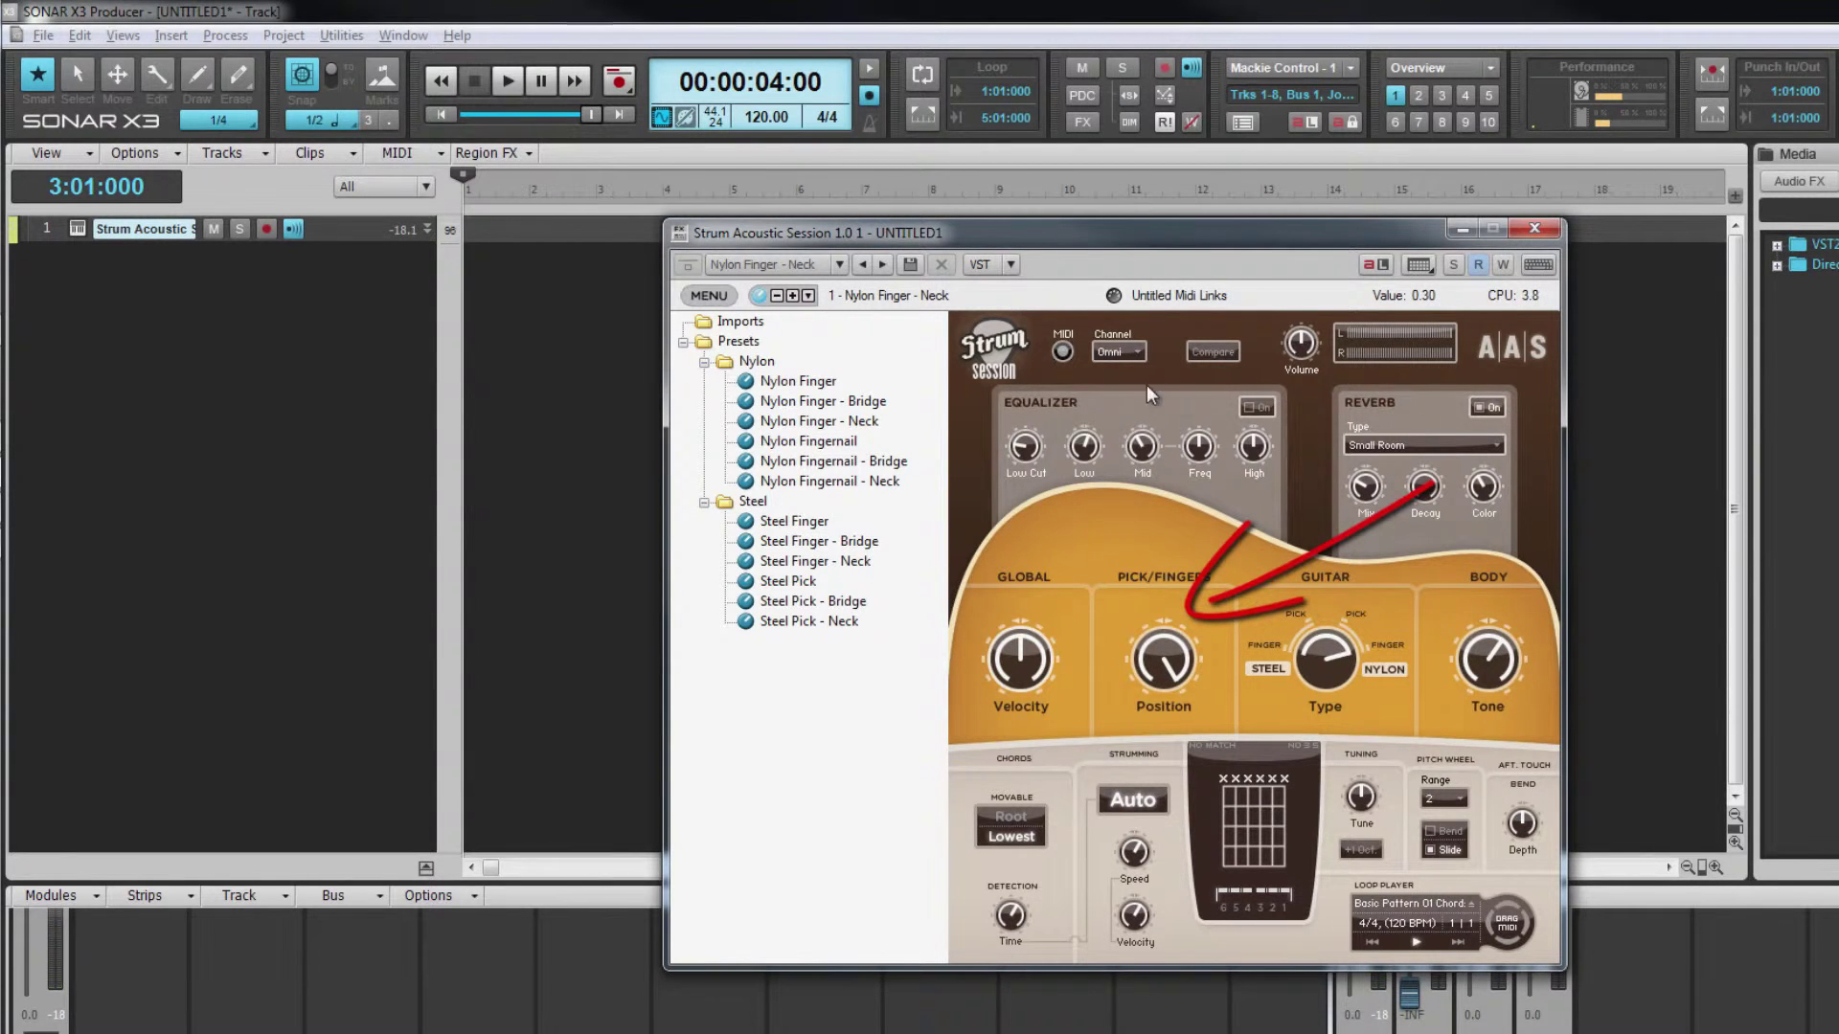
- Set the Pick/Fingers Position to about 0.30
drag(1172, 659, 1161, 772)
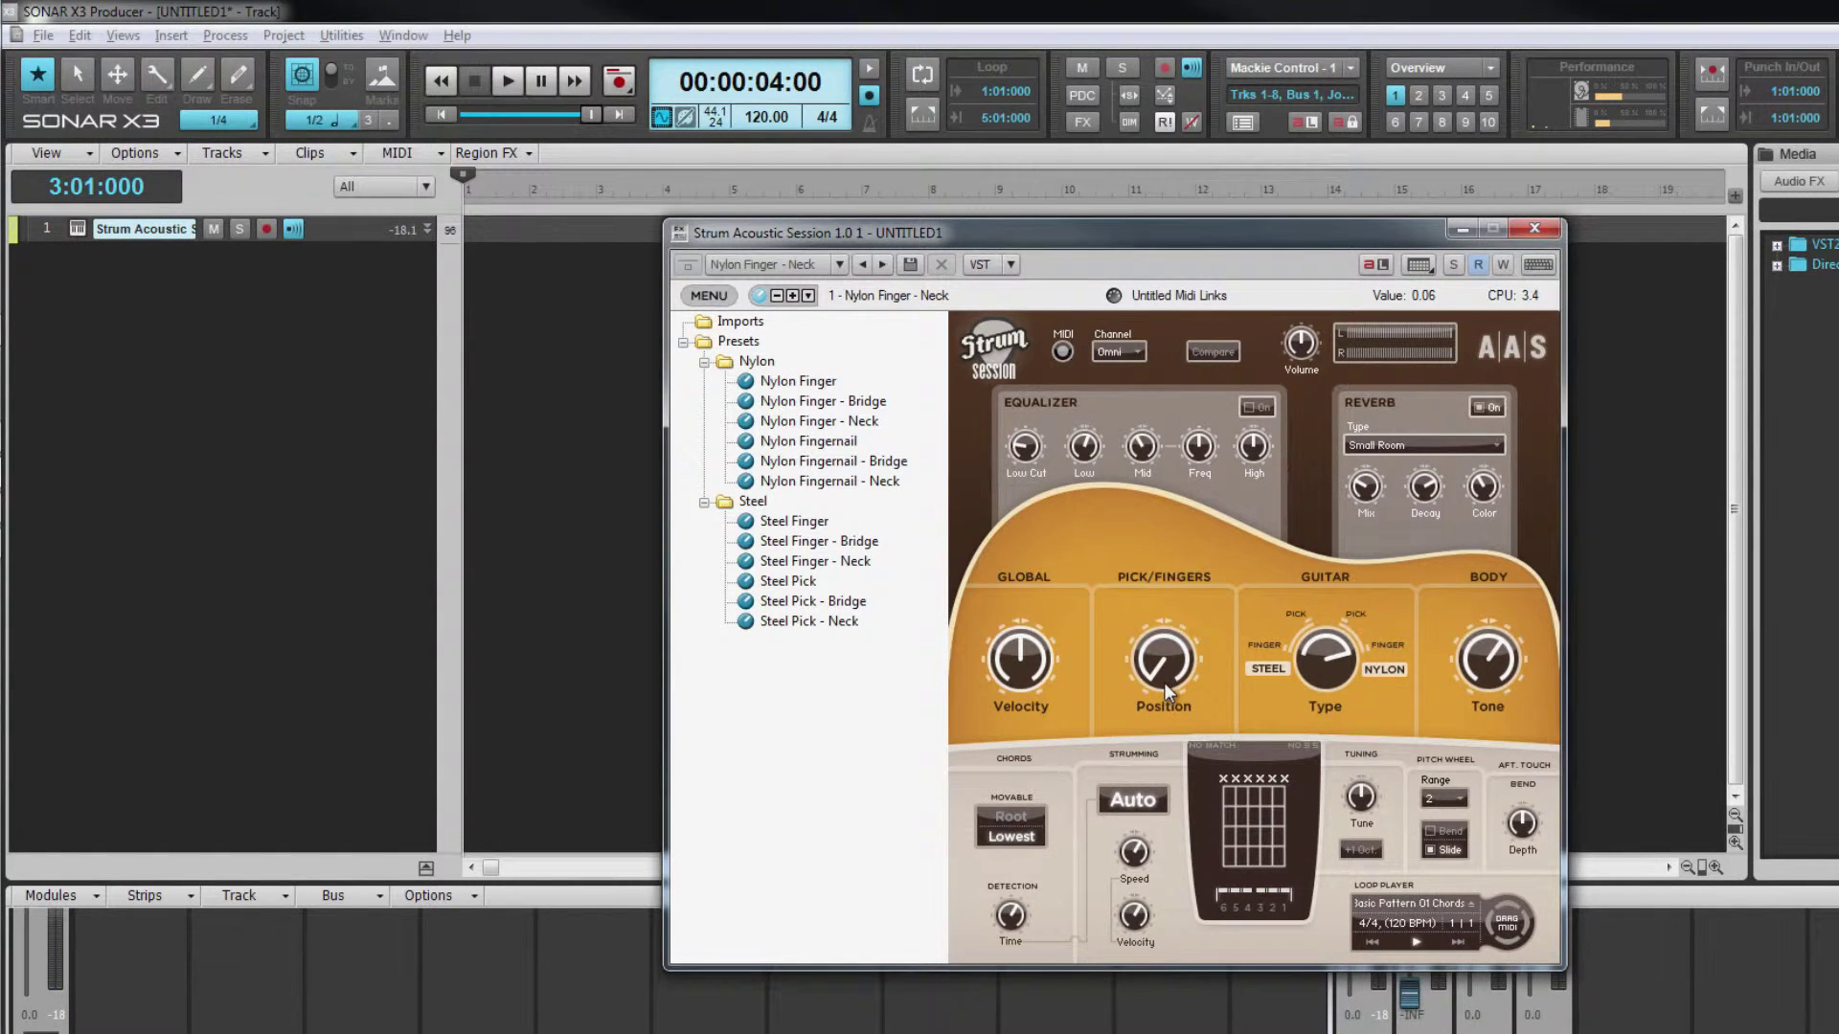
drag(1165, 680, 1140, 485)
drag(1188, 658, 1146, 490)
drag(1494, 657, 1507, 868)
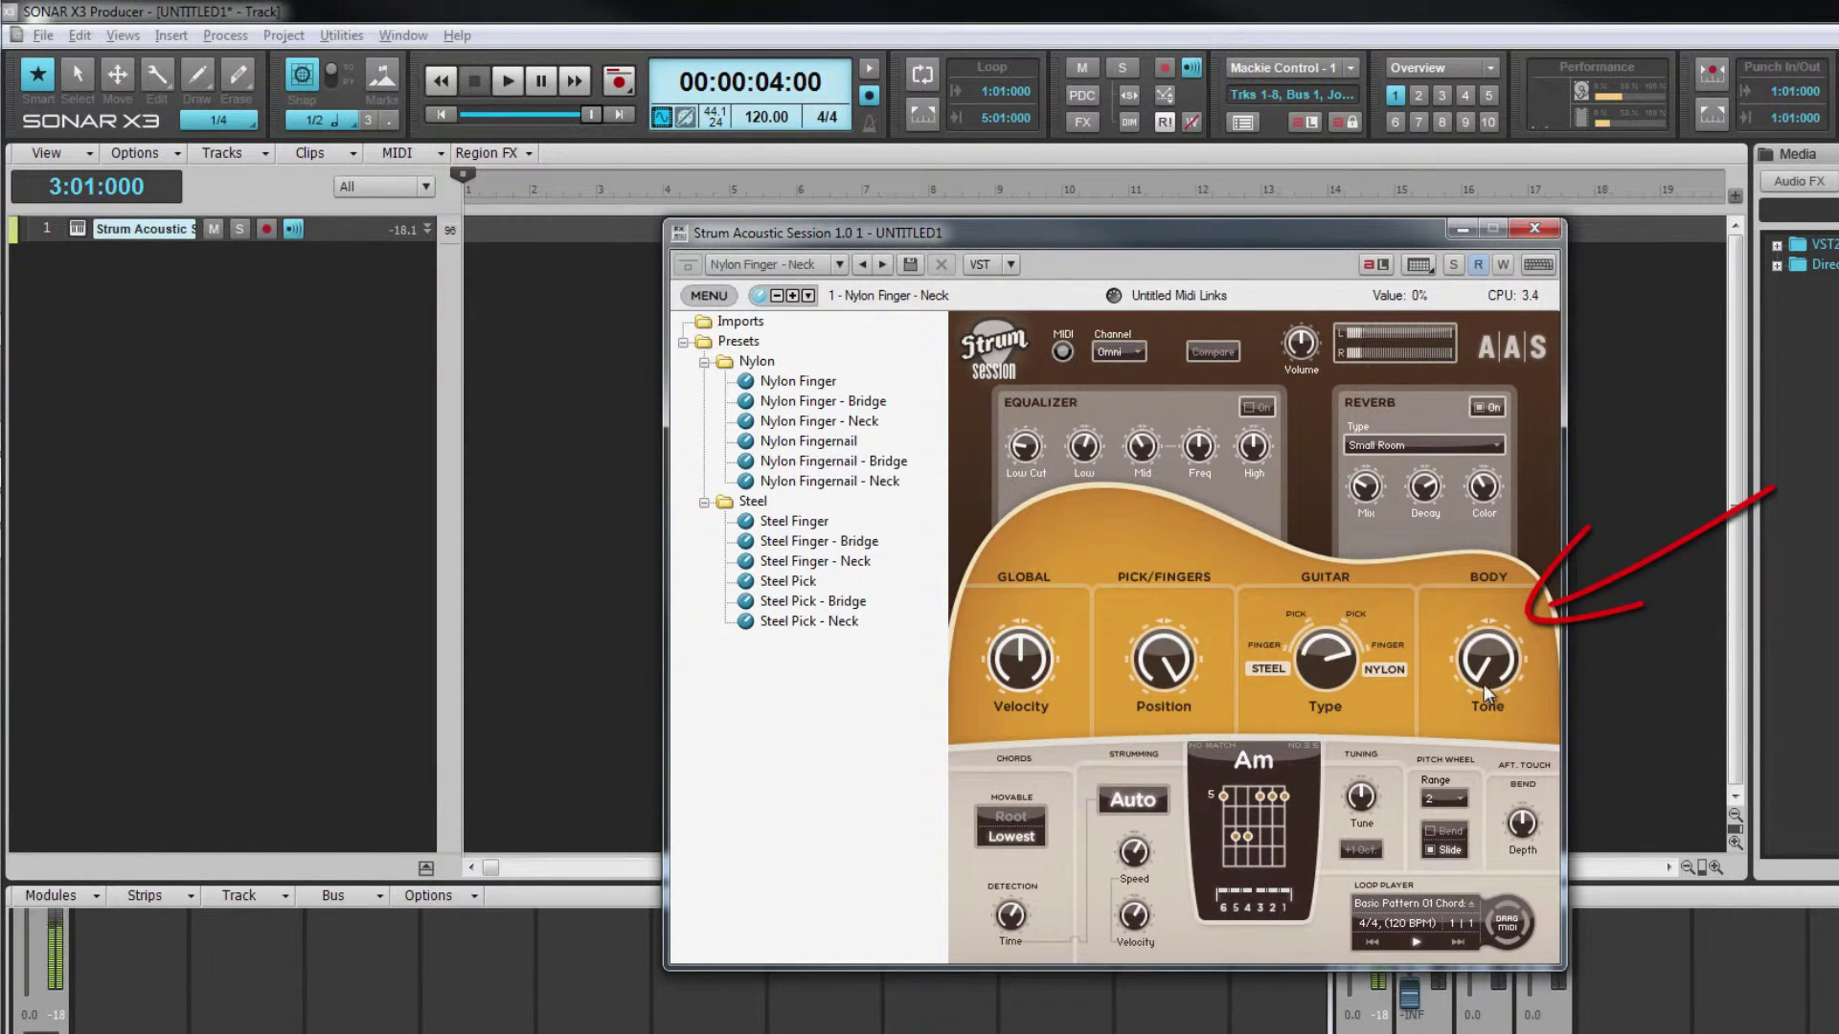
- Sweep the body Tone knob through its range and set it to about 37%
drag(1484, 666, 1514, 302)
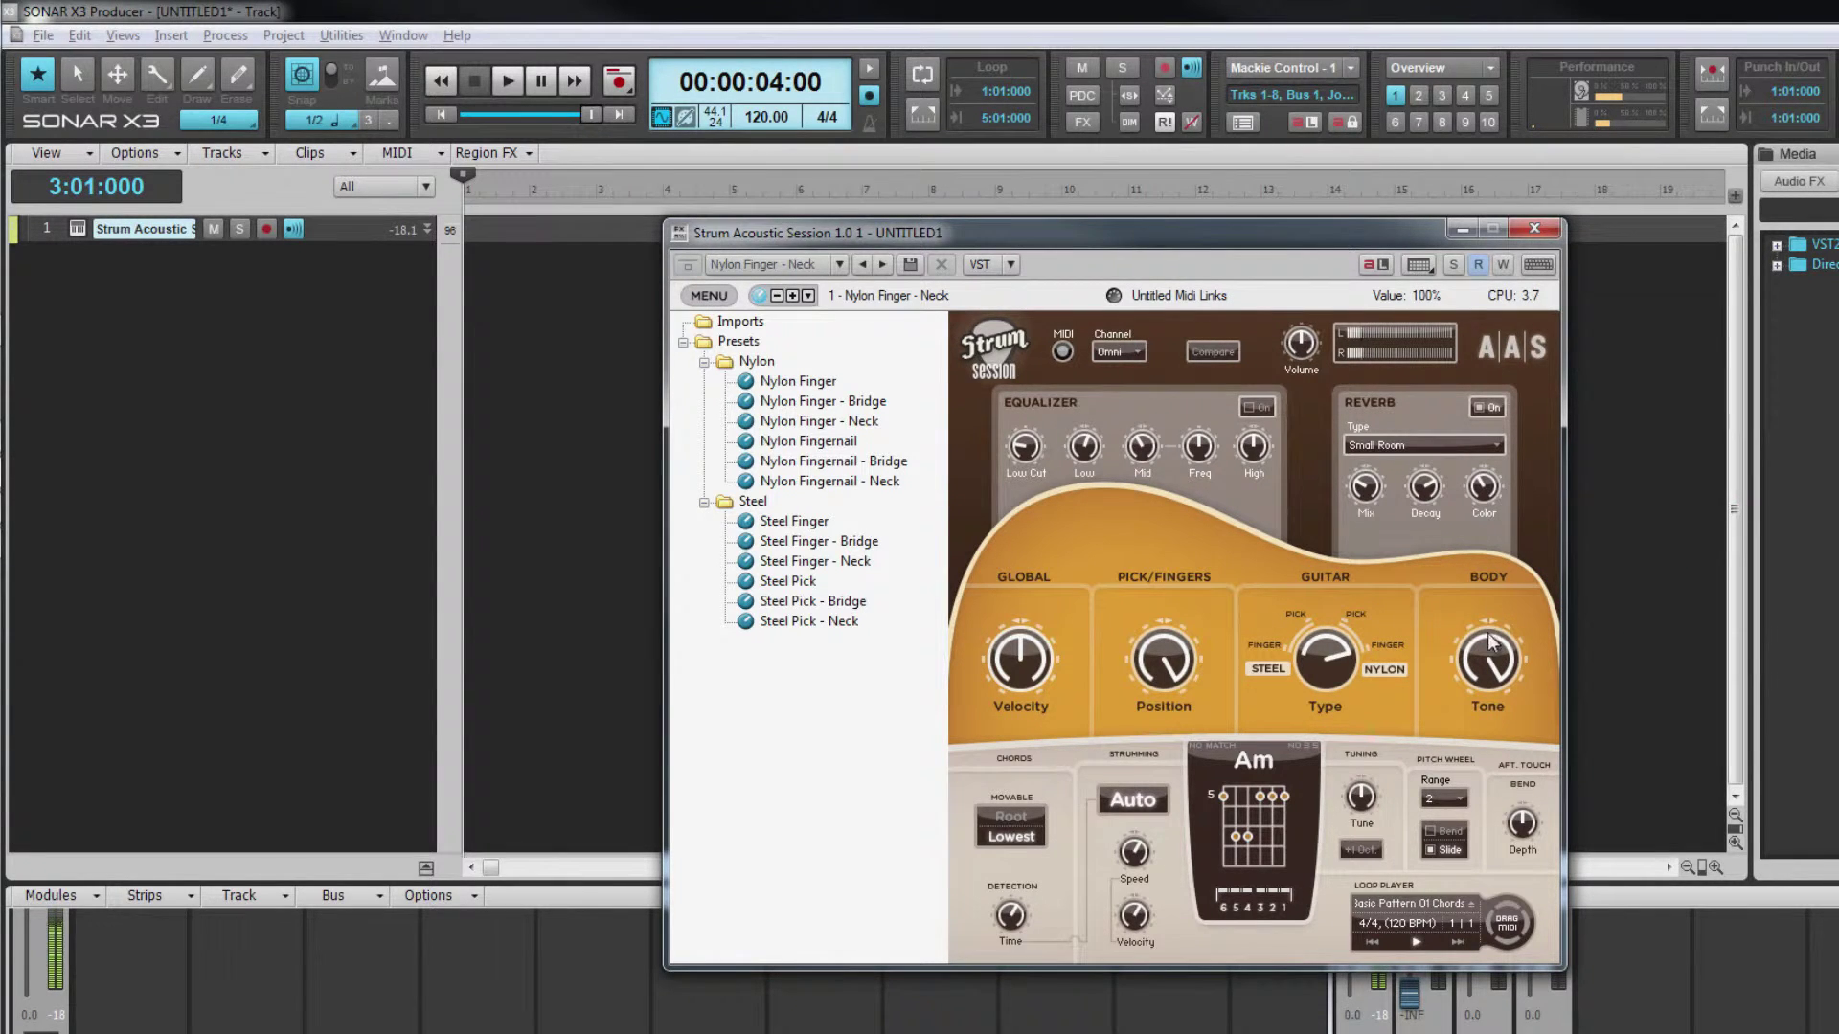
drag(1480, 640, 1500, 795)
drag(1481, 705, 1486, 785)
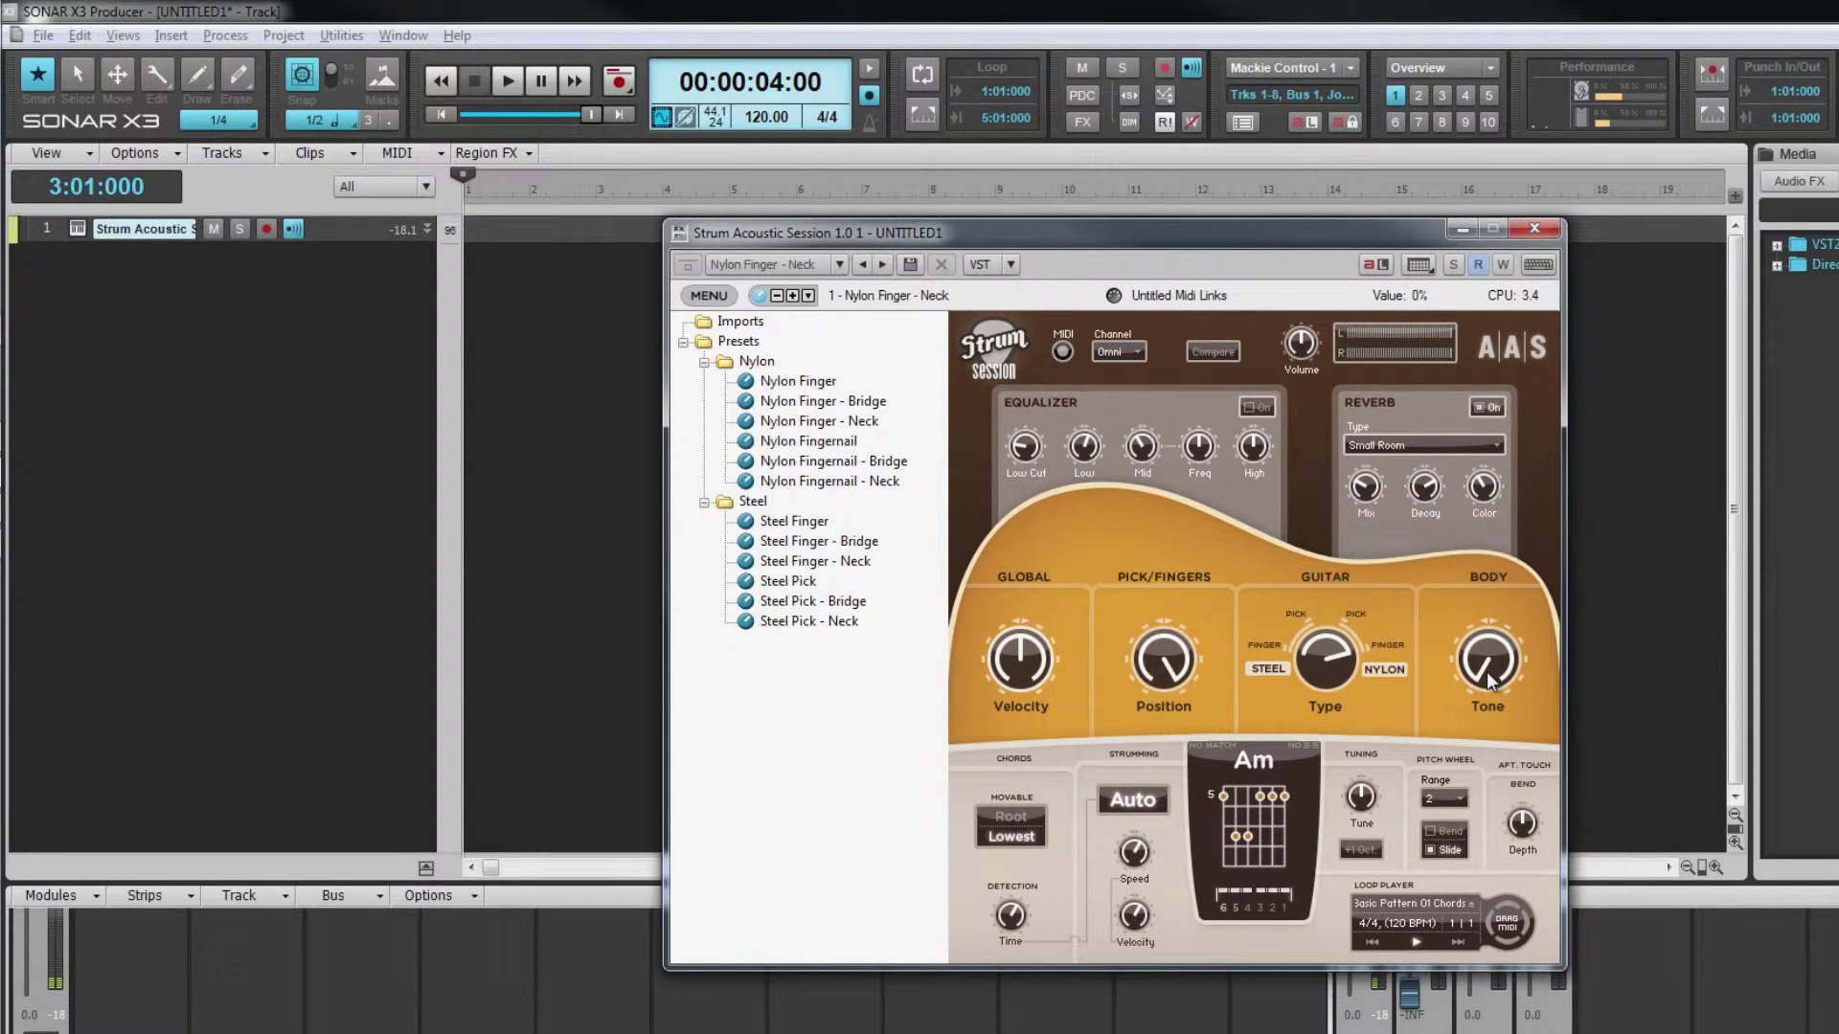
drag(1472, 623, 1459, 553)
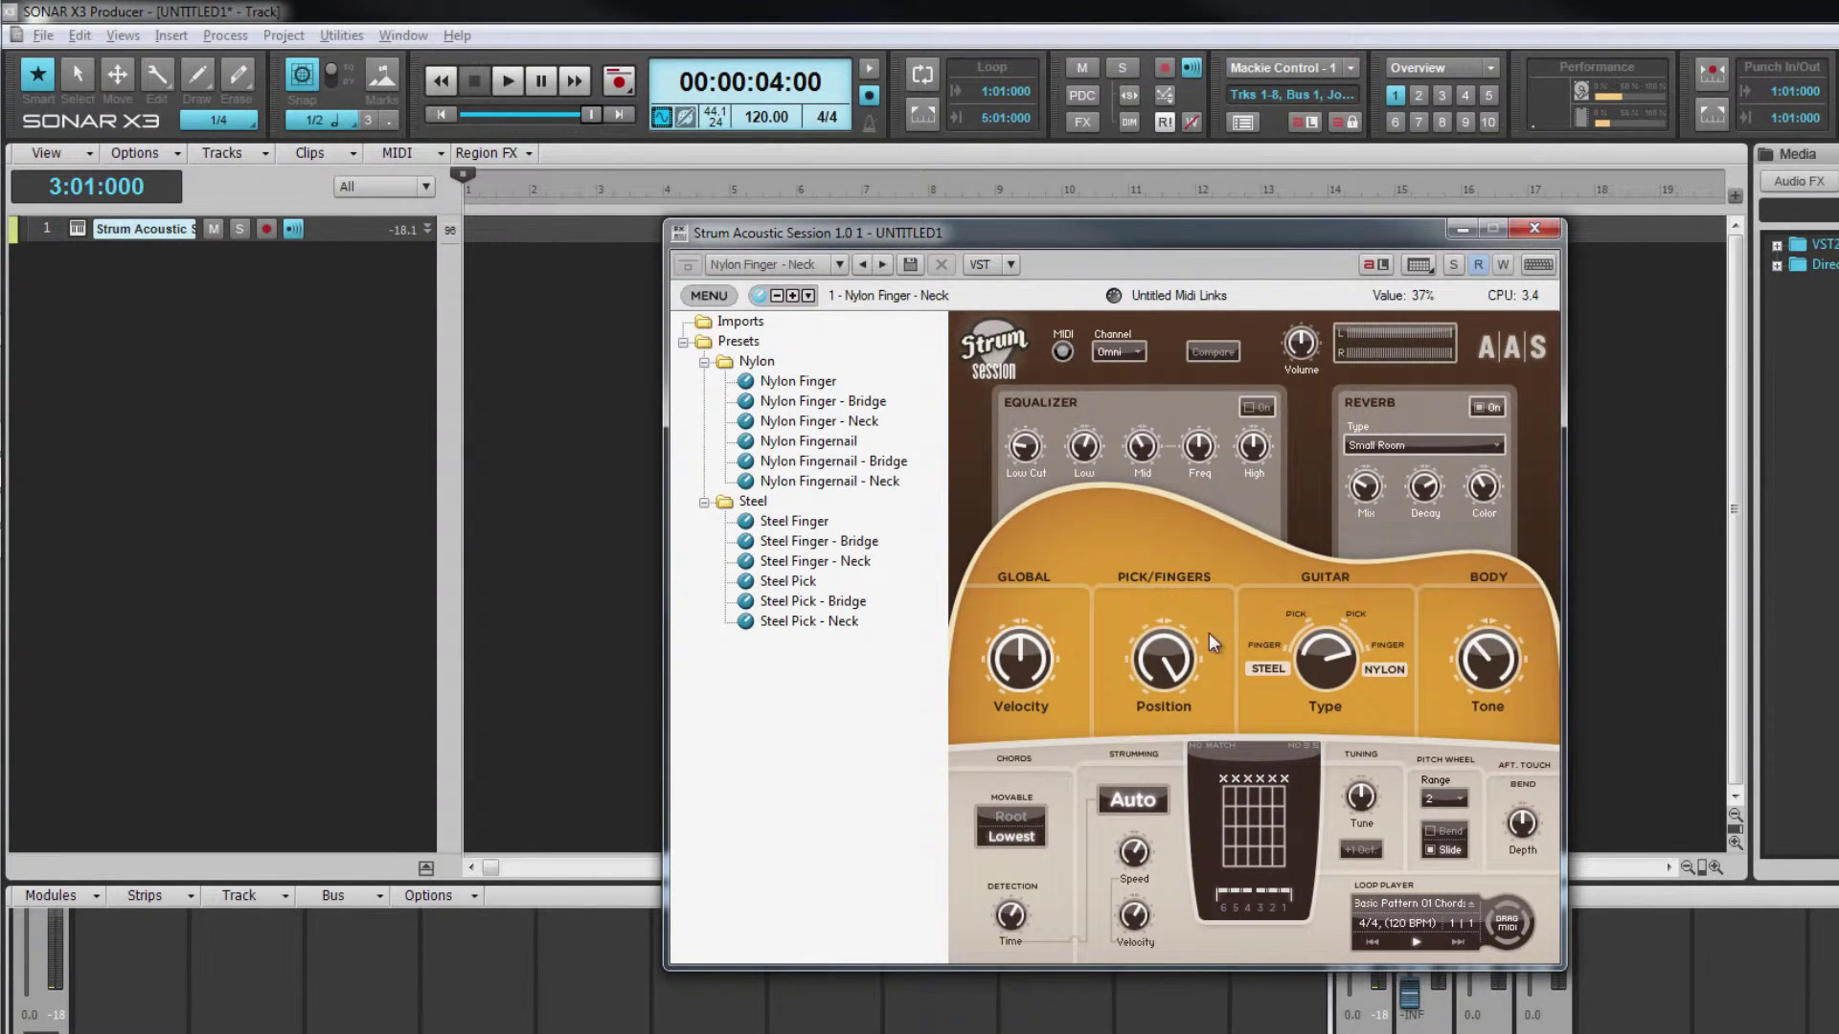
- Sweep the global strum Velocity through its range and set it to about 19%
drag(1025, 643, 1013, 680)
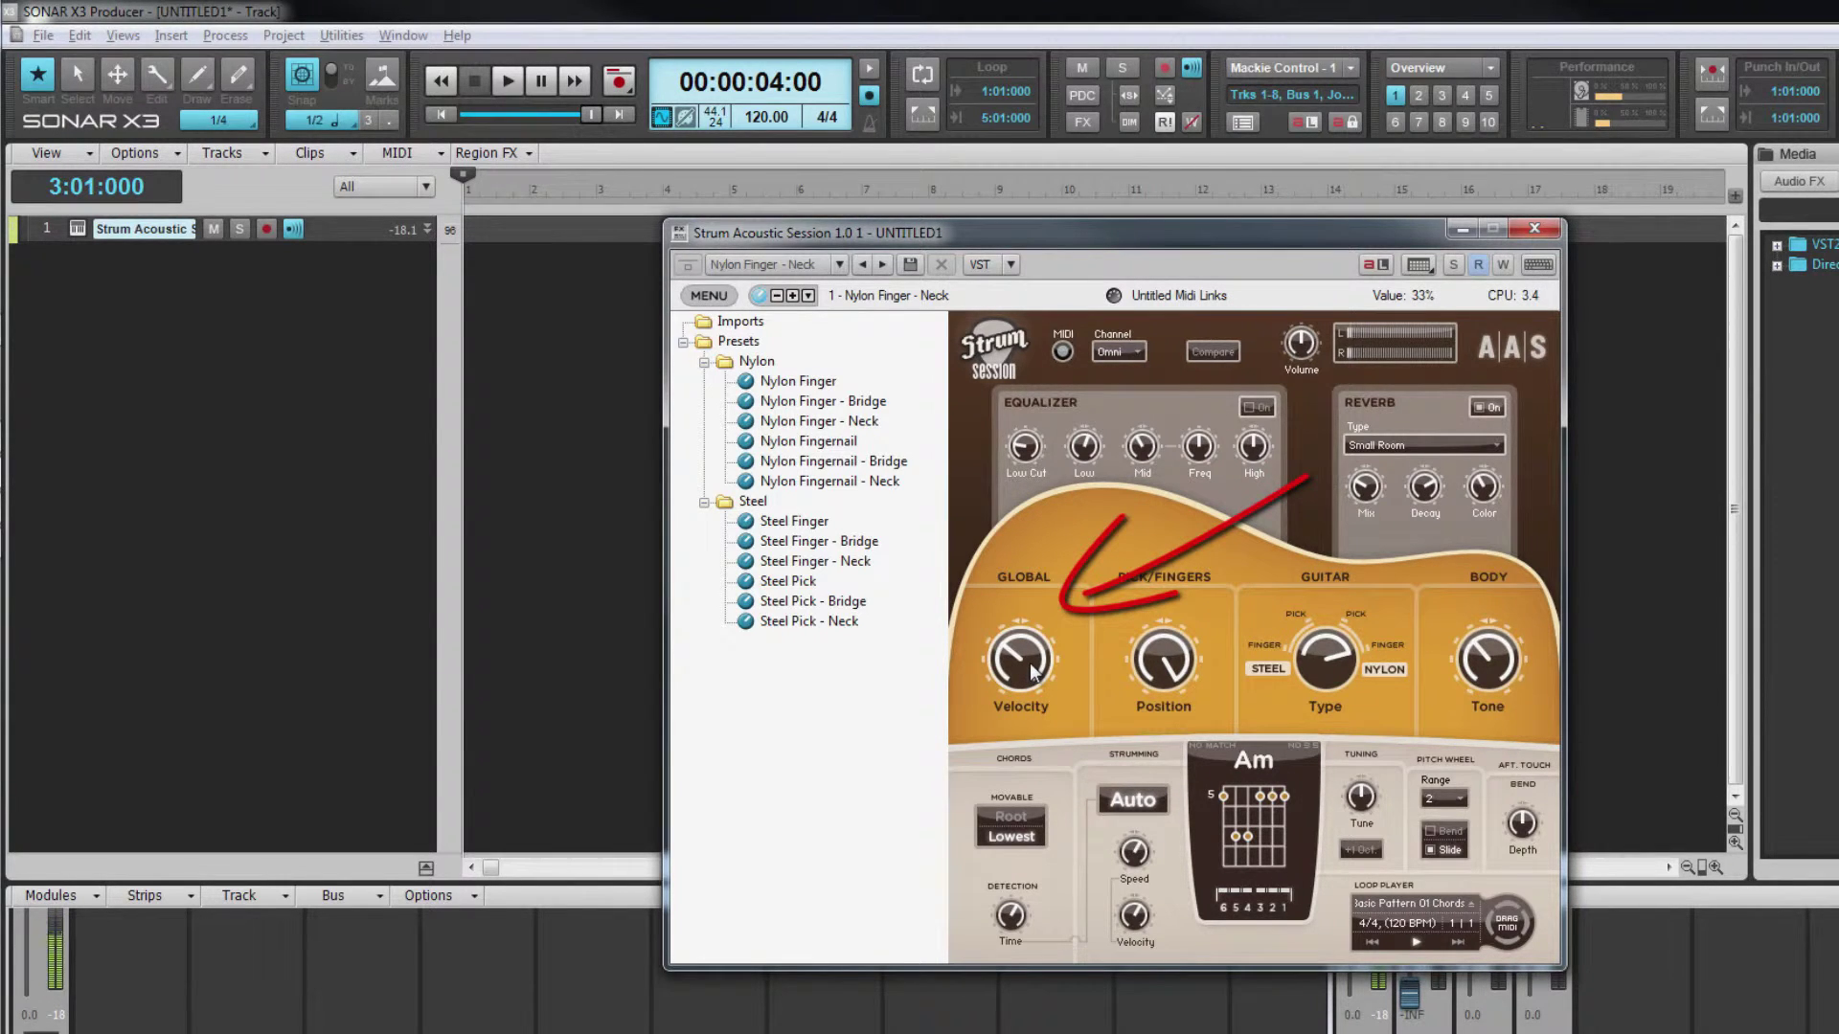
drag(1023, 673, 996, 372)
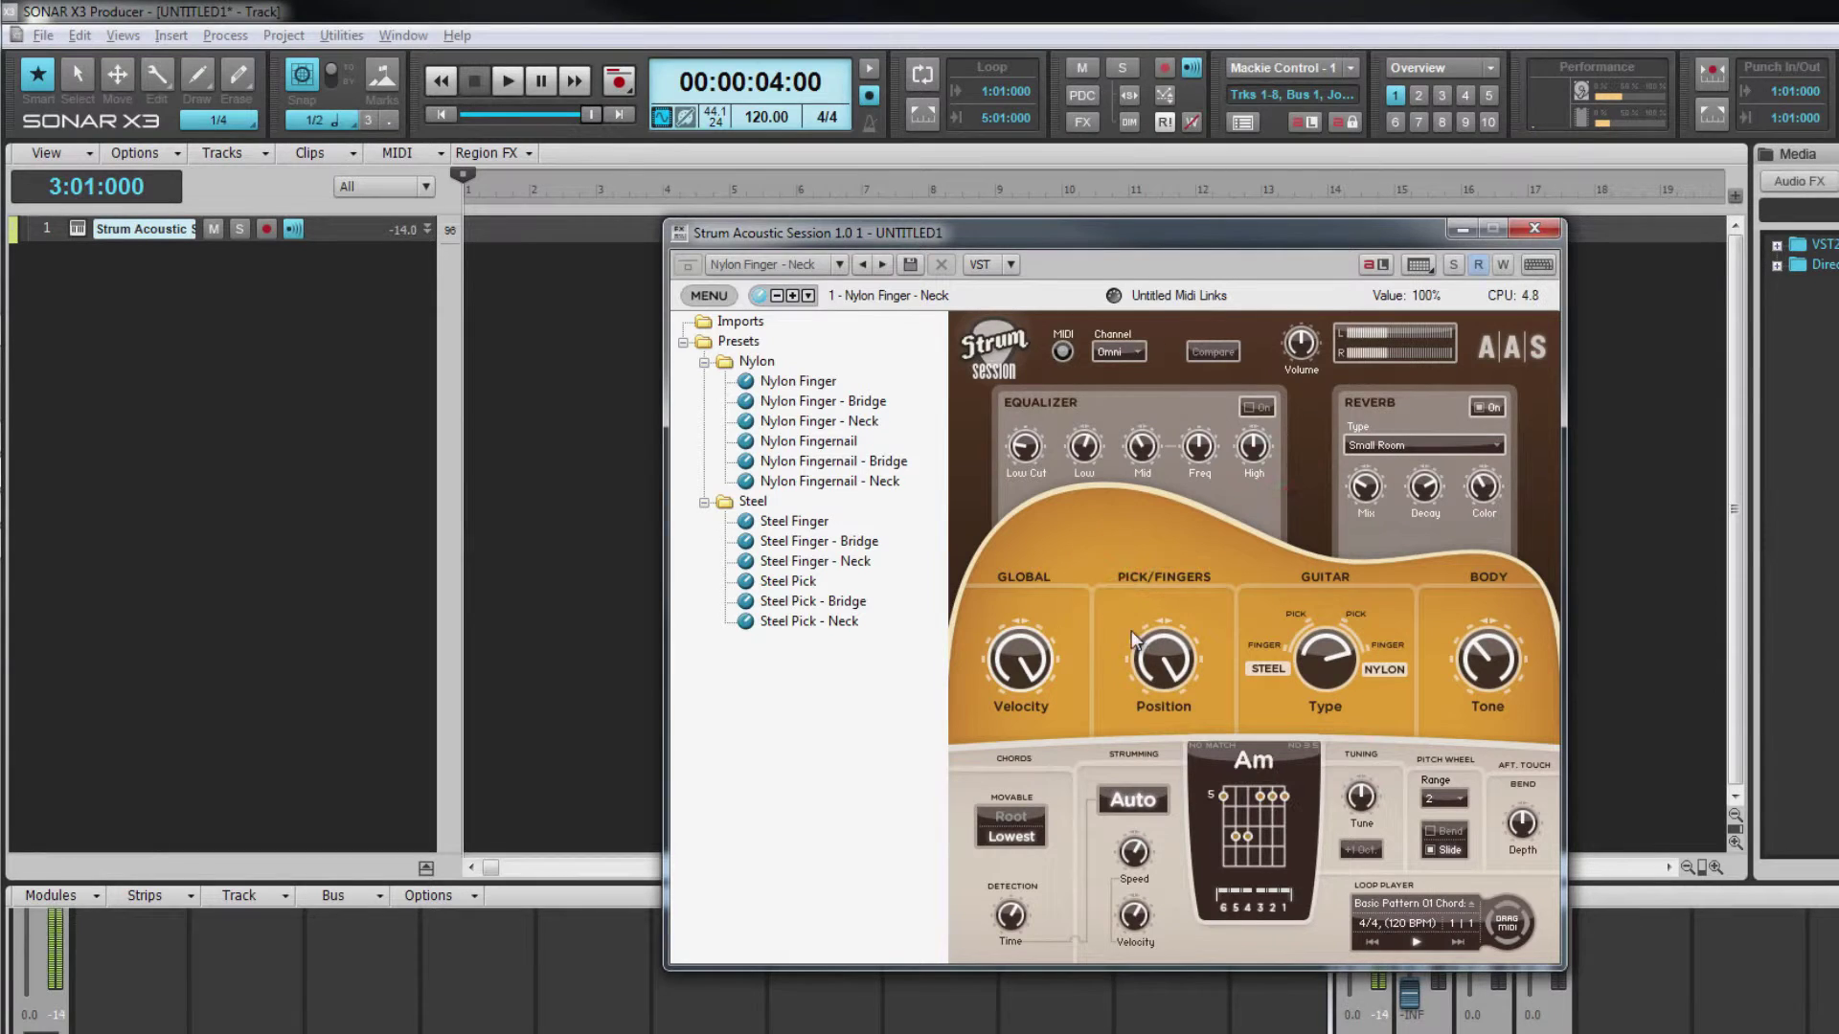
drag(1025, 652, 1065, 976)
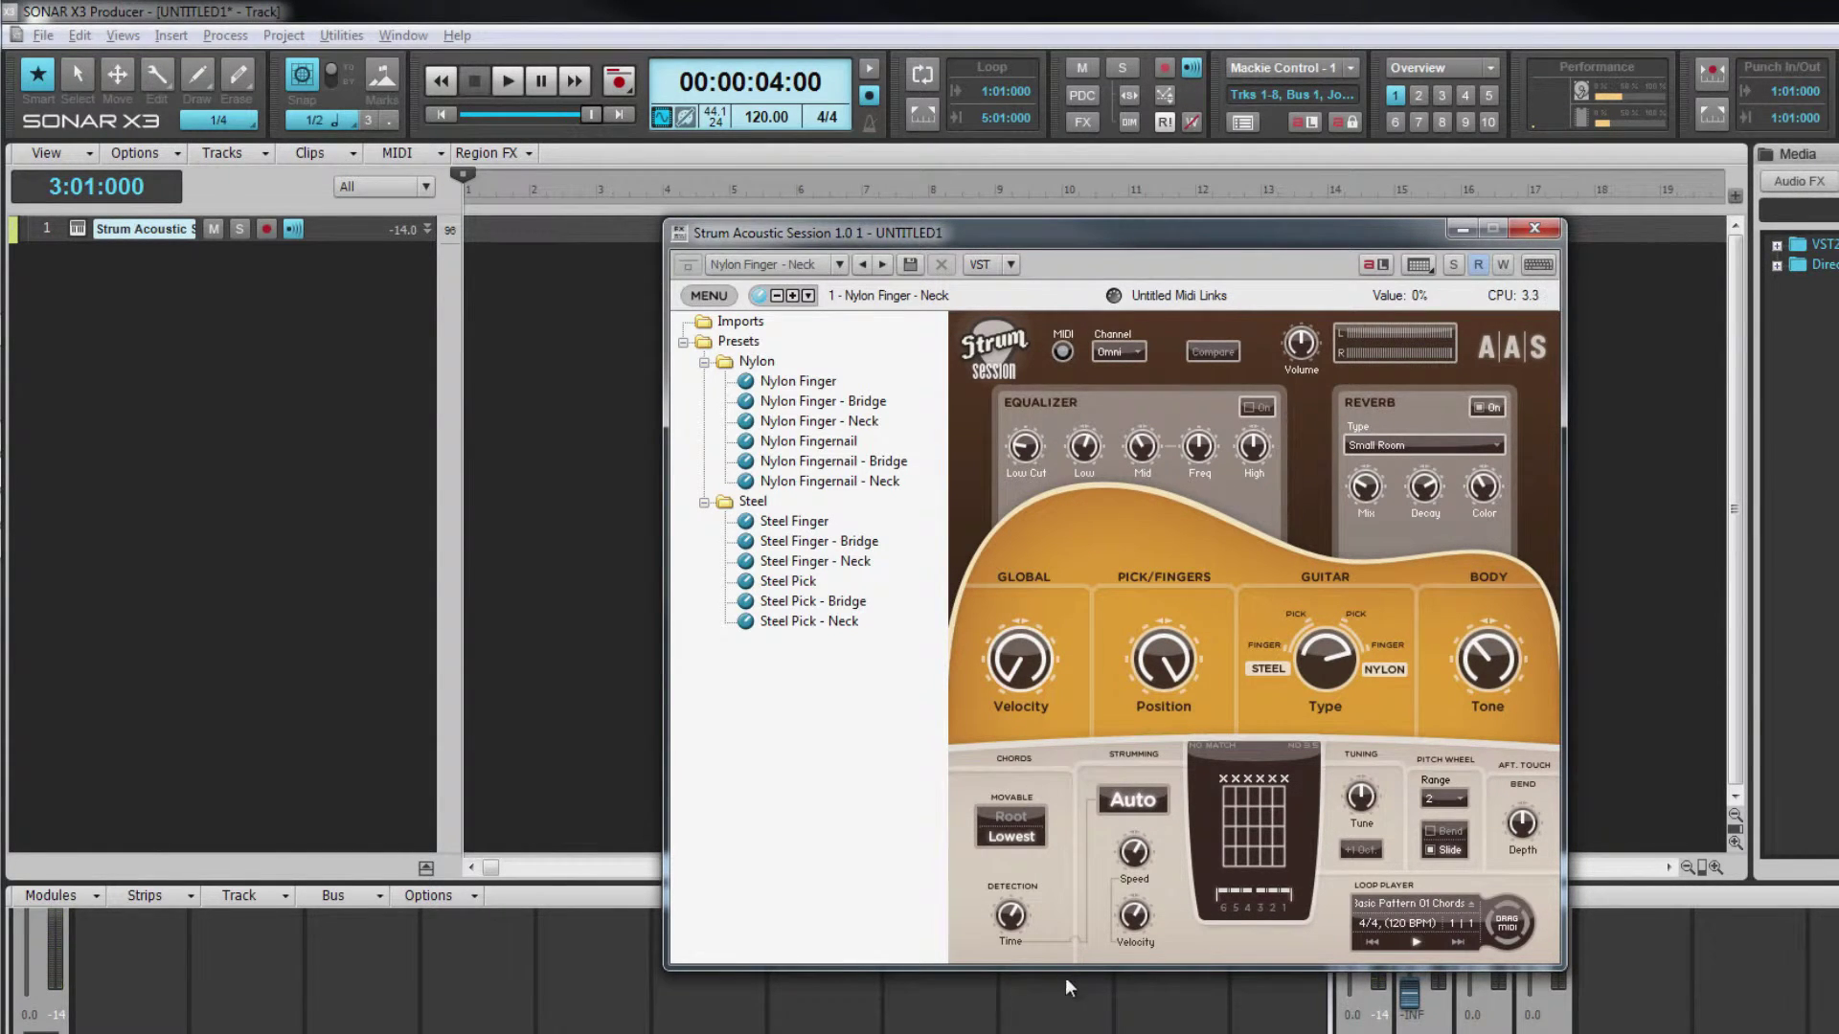
drag(1077, 900, 1009, 506)
- Switch the equalizer on and set its Low Cut to about 263 Hz
click(1249, 408)
drag(1023, 446, 1027, 311)
drag(1019, 364, 1038, 543)
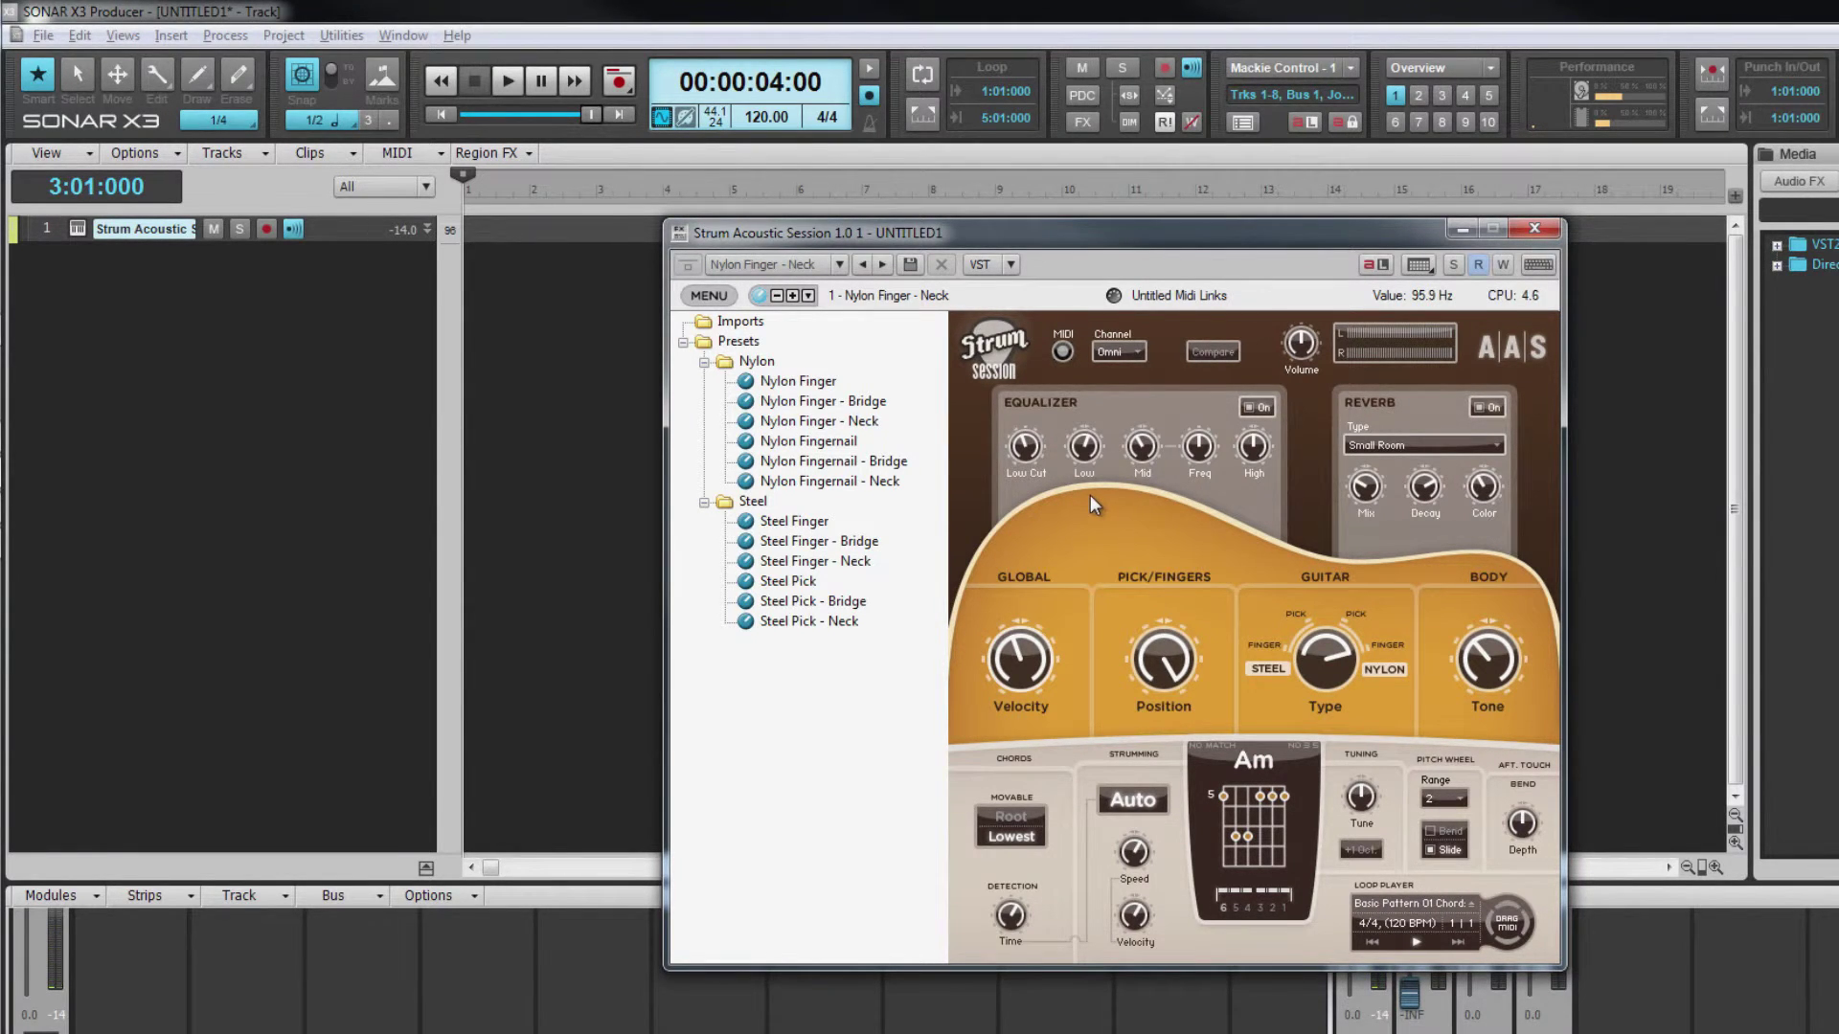
drag(1024, 446, 1032, 561)
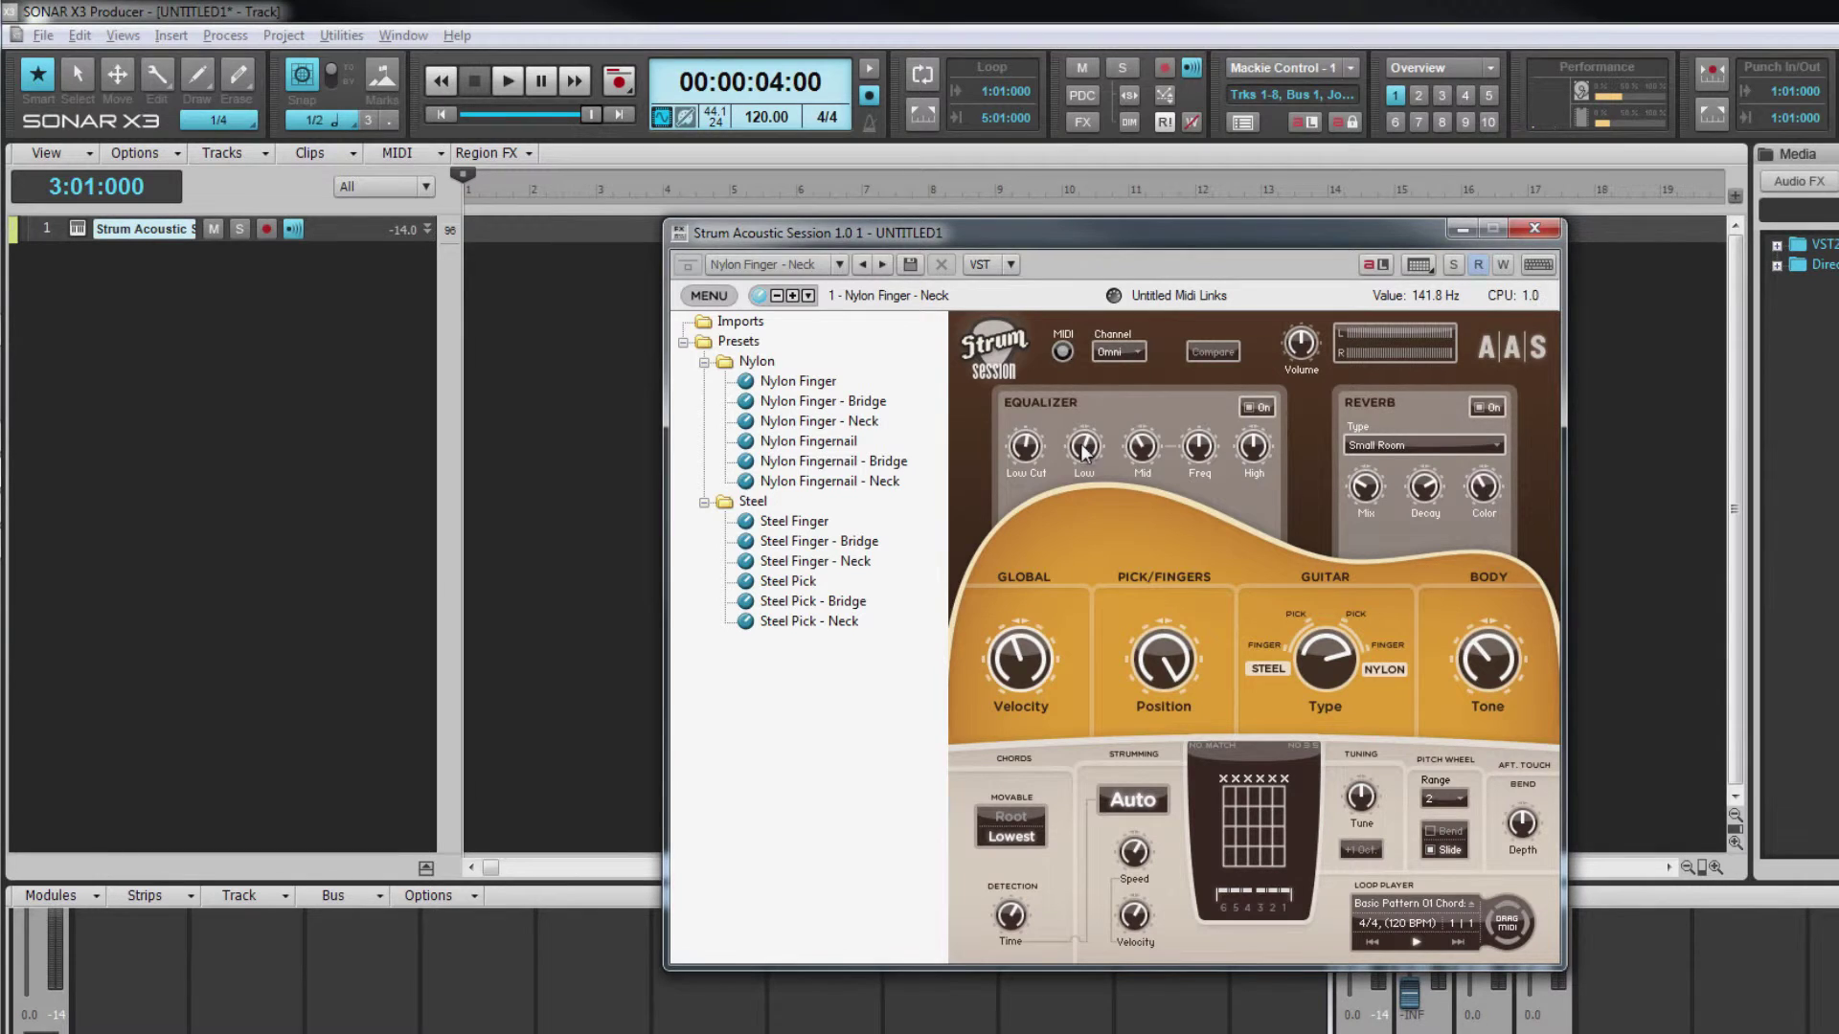
- Cut the guitar EQ Low band to -15 dB
drag(1085, 452, 1082, 287)
drag(1089, 449, 1088, 546)
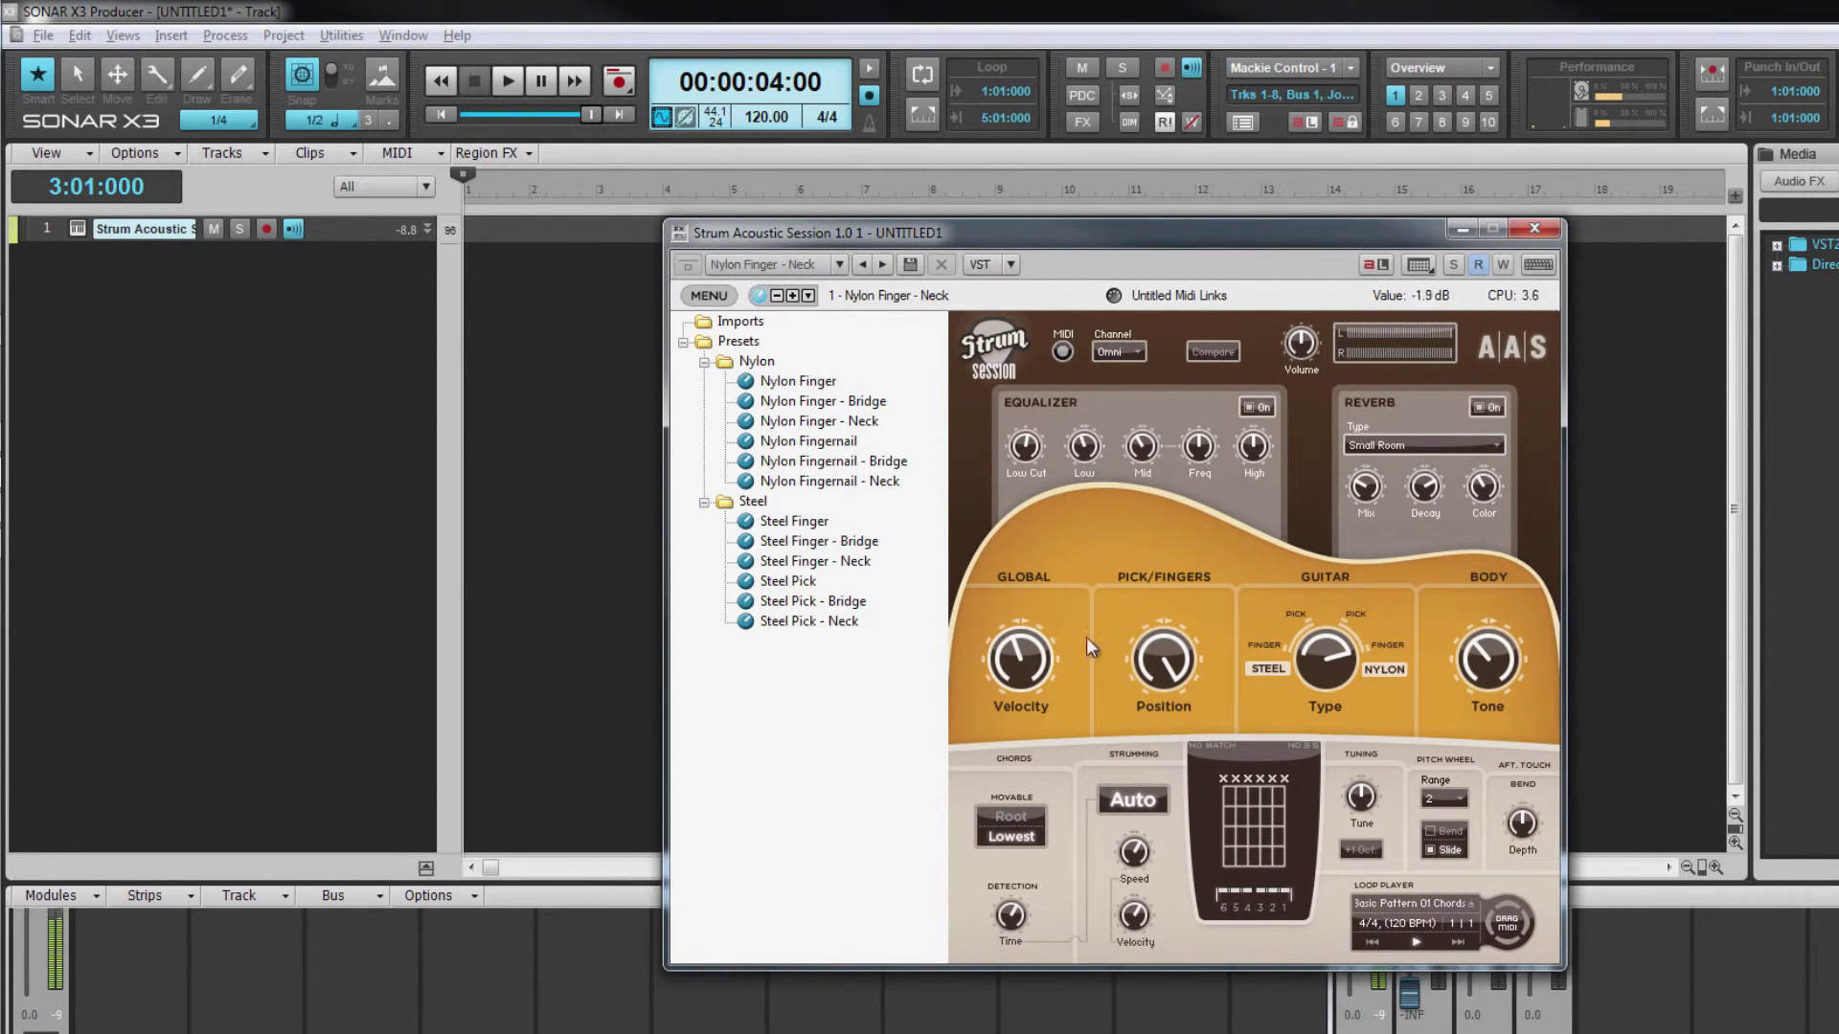
drag(1086, 636, 1076, 332)
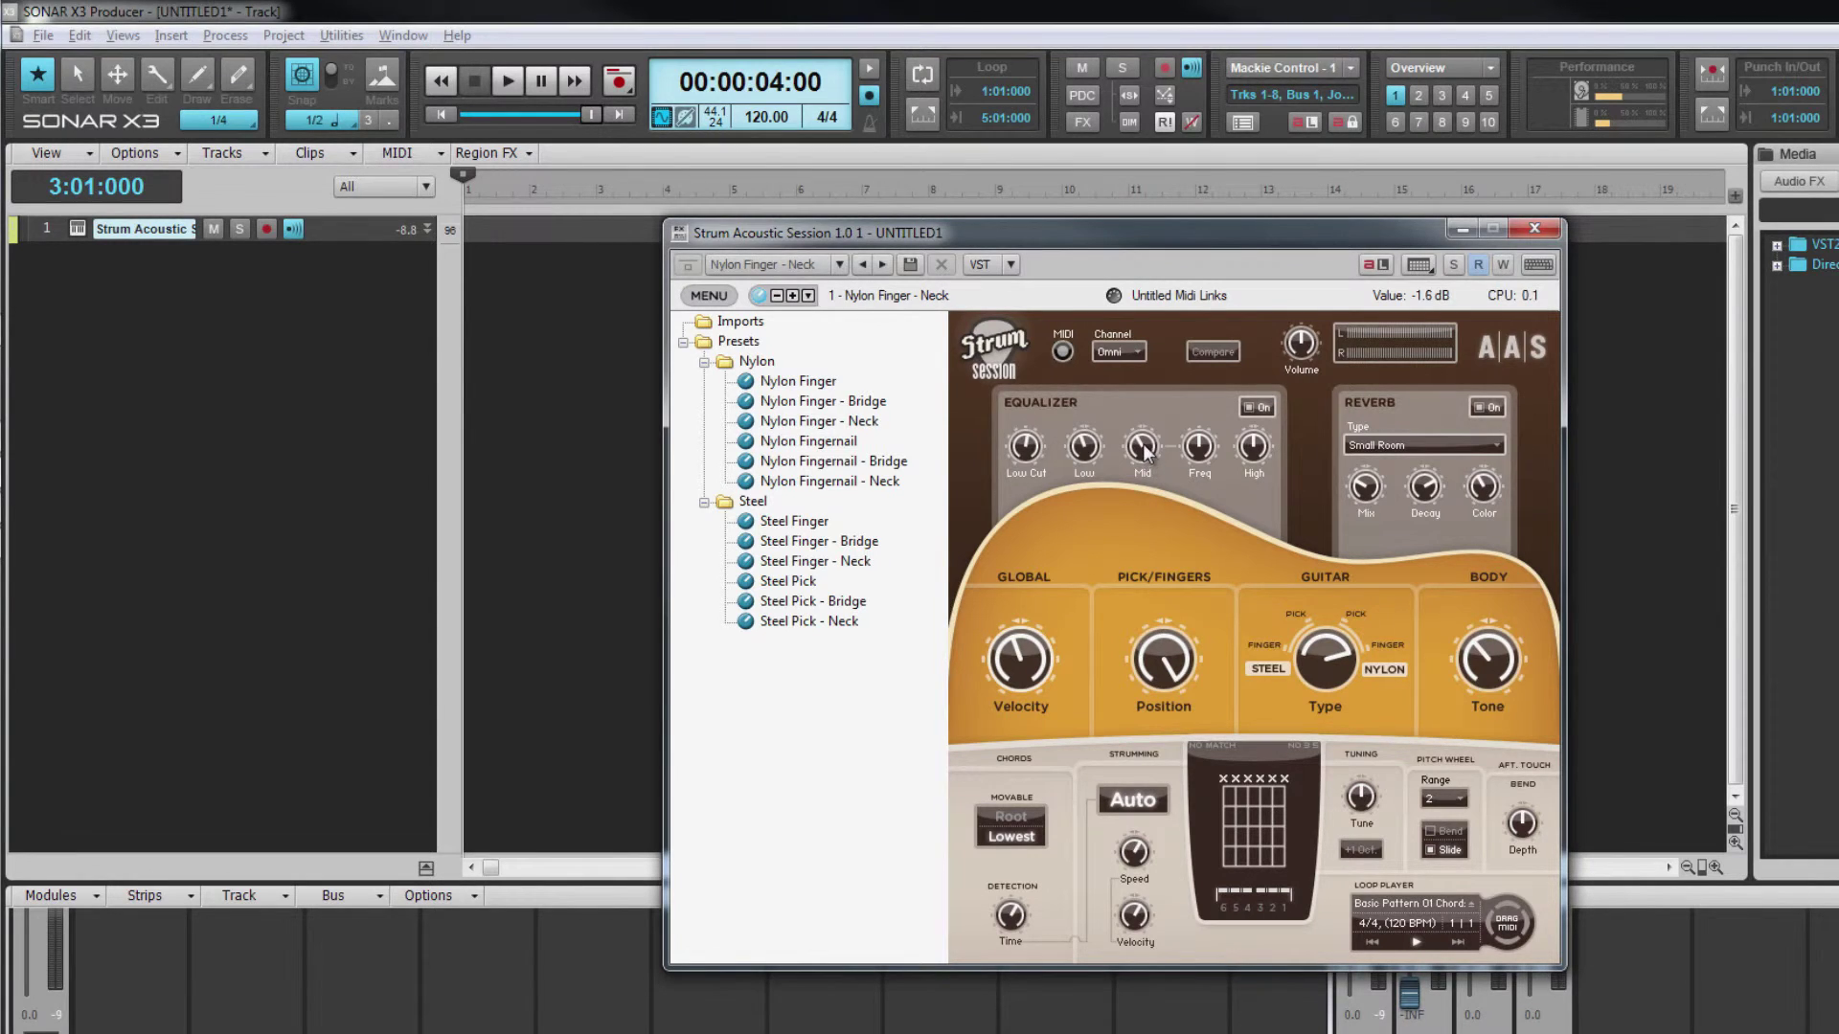
- Set the EQ Mid gain to 1.3 dB at 595.5 Hz and the High band to 1.5 dB
drag(1146, 457, 1208, 460)
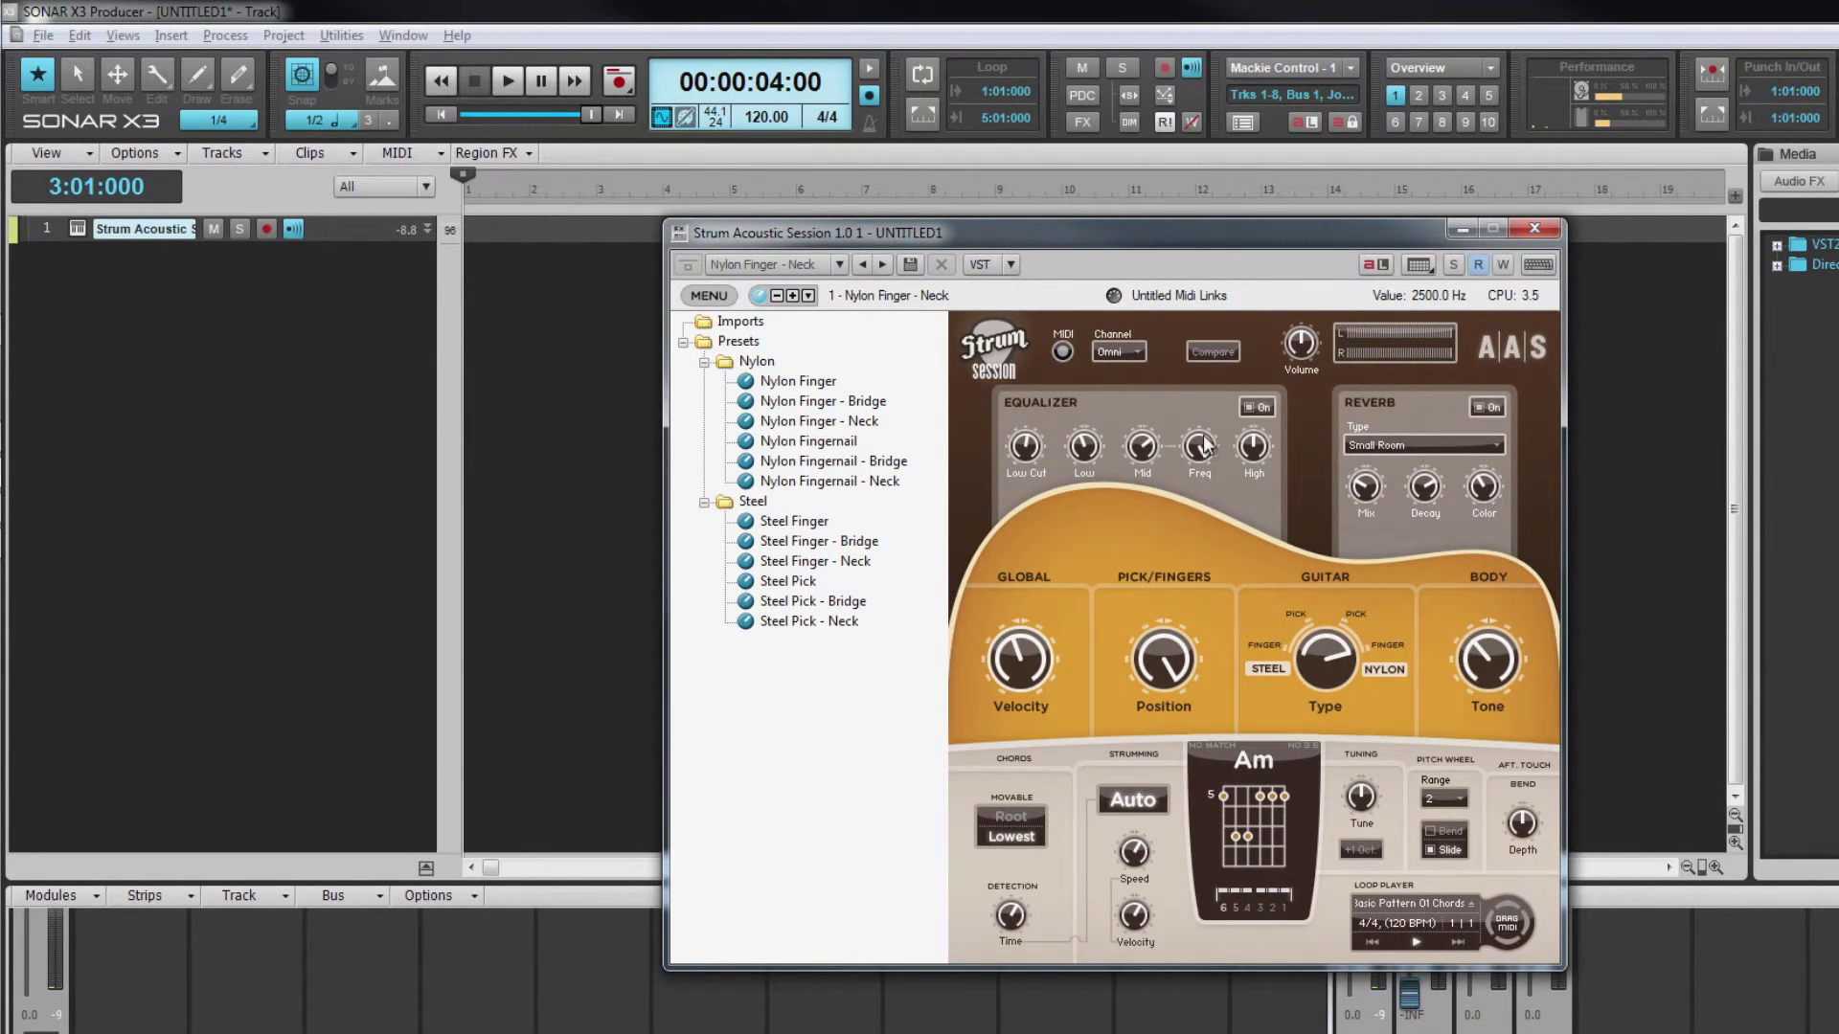
drag(1199, 446, 1209, 596)
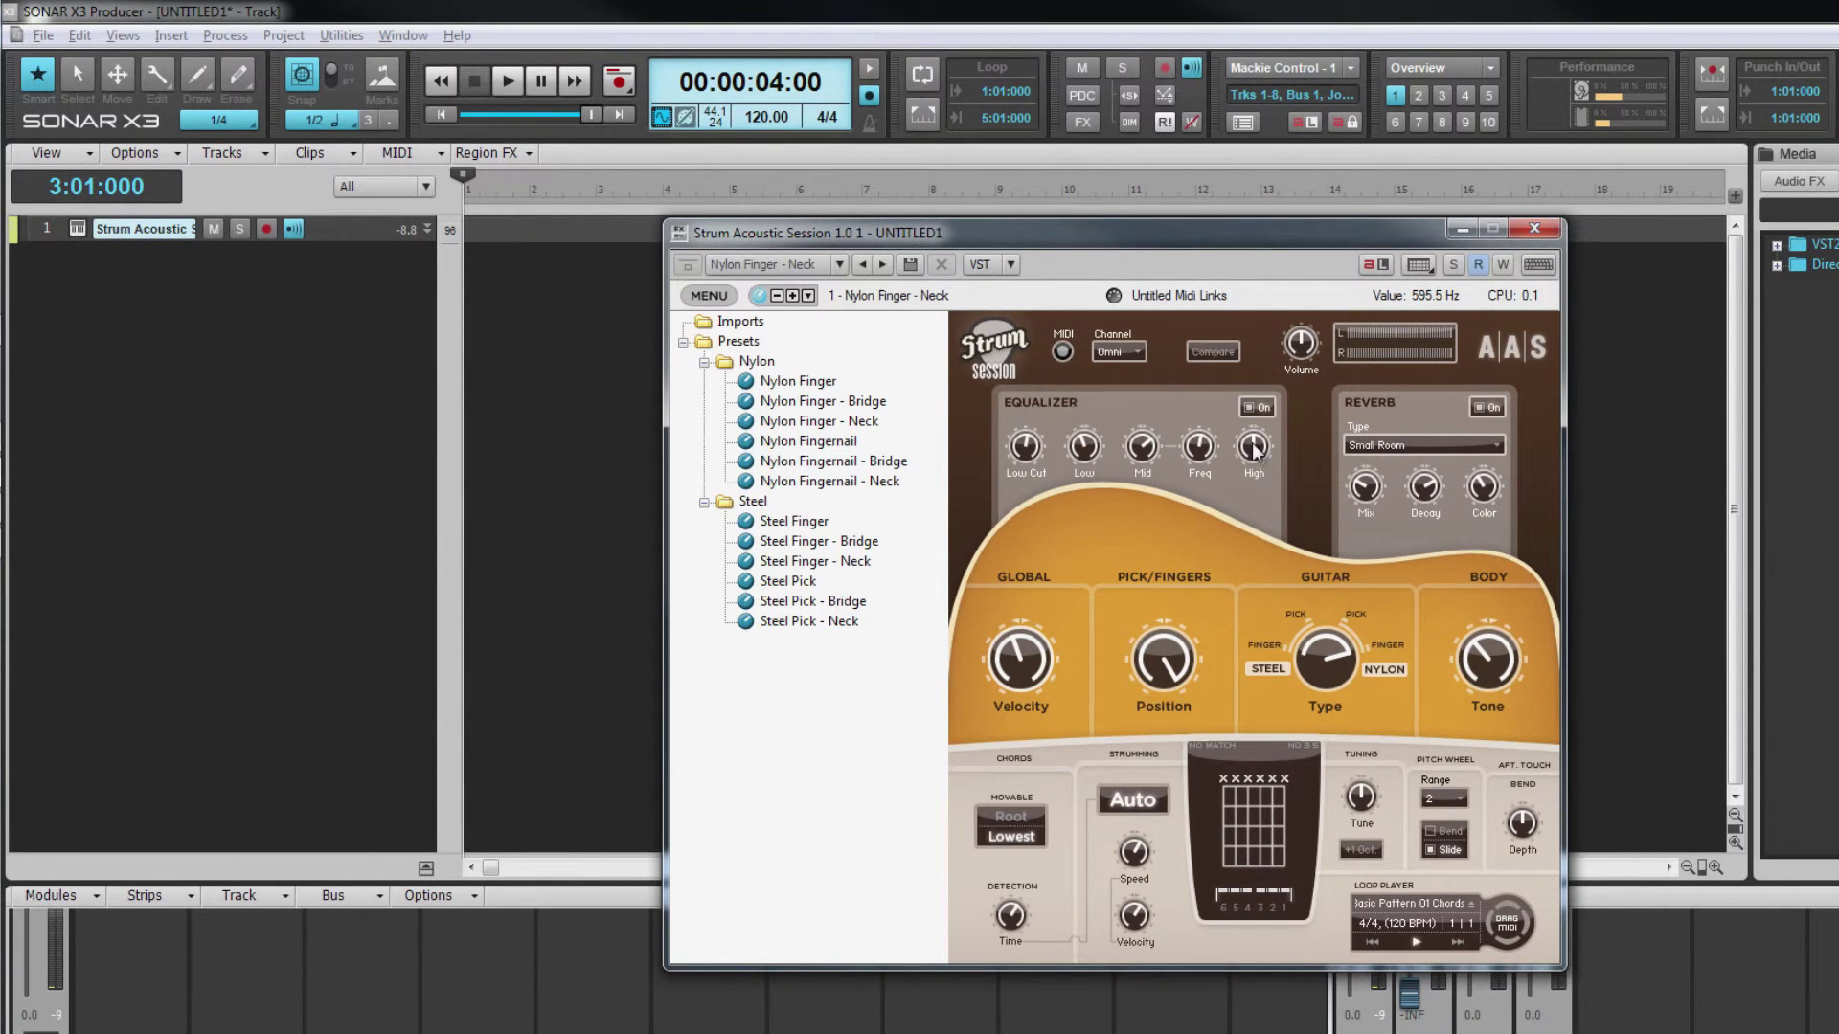
drag(1254, 450, 1245, 500)
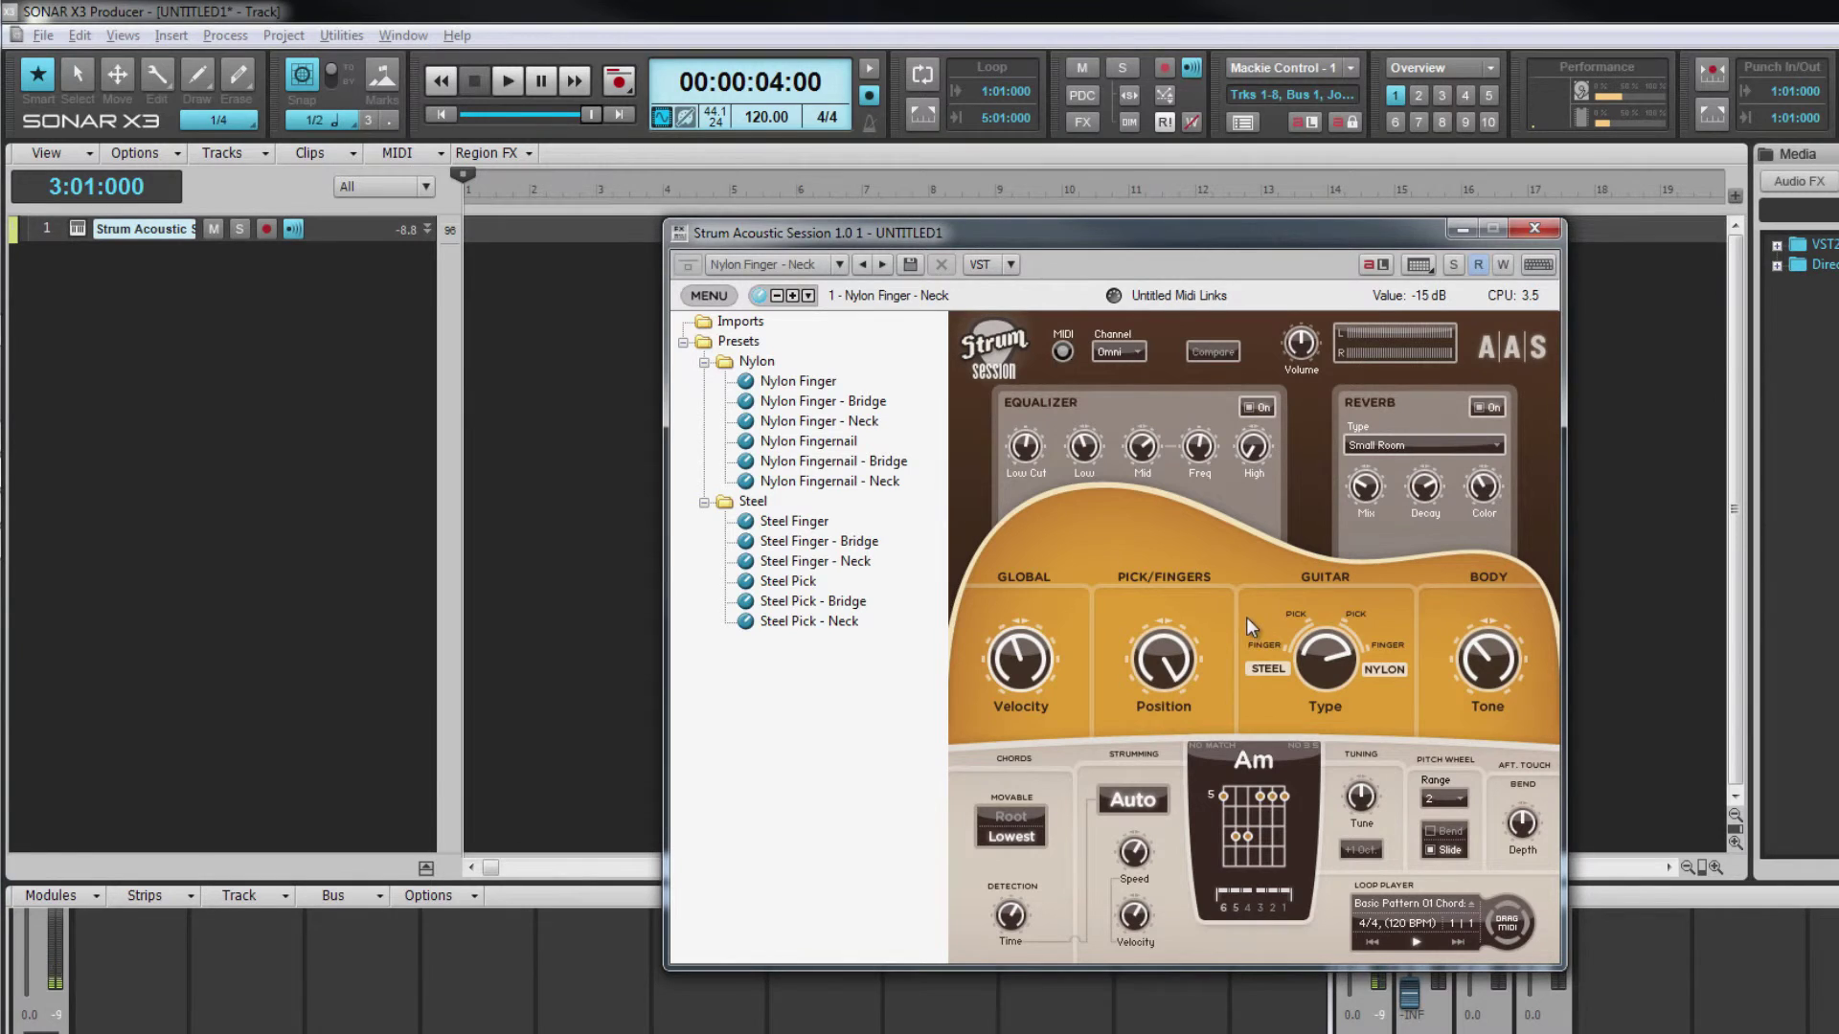
drag(1251, 450, 1204, 65)
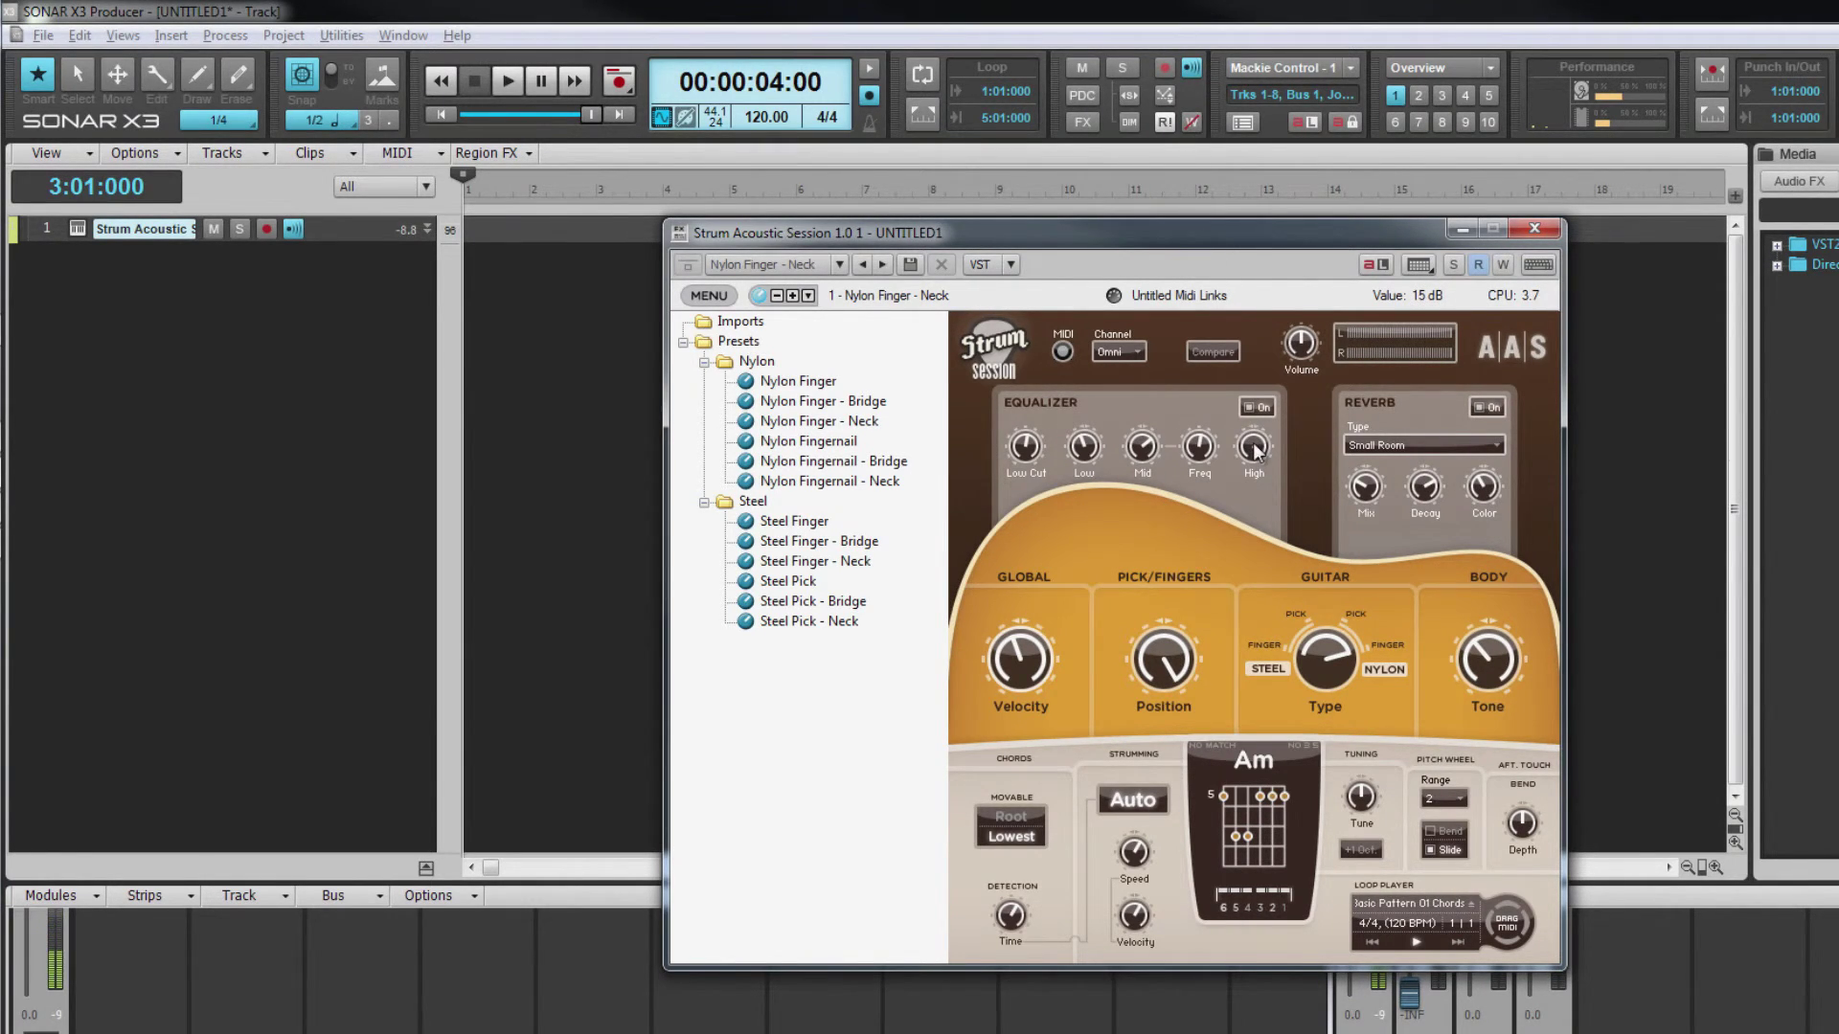
drag(1255, 450, 1255, 606)
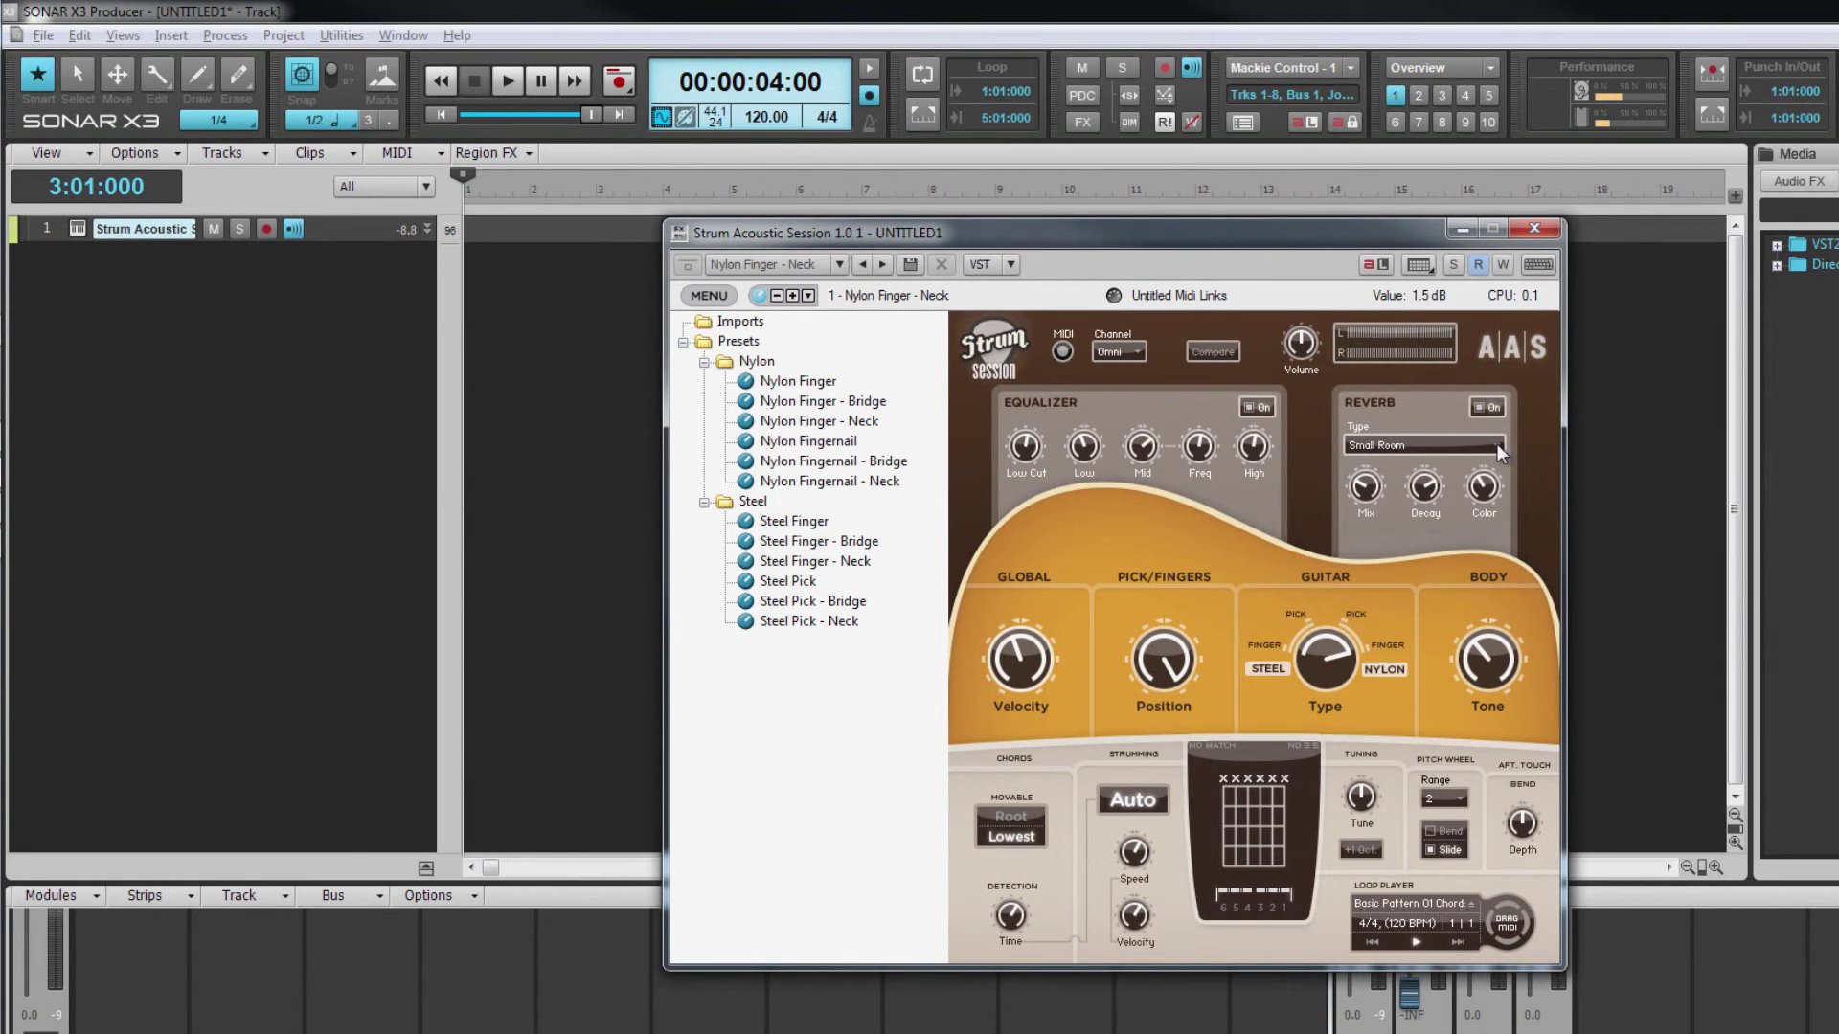
- Switch the reverb type to Hall and set the reverb mix to 33%
click(1500, 453)
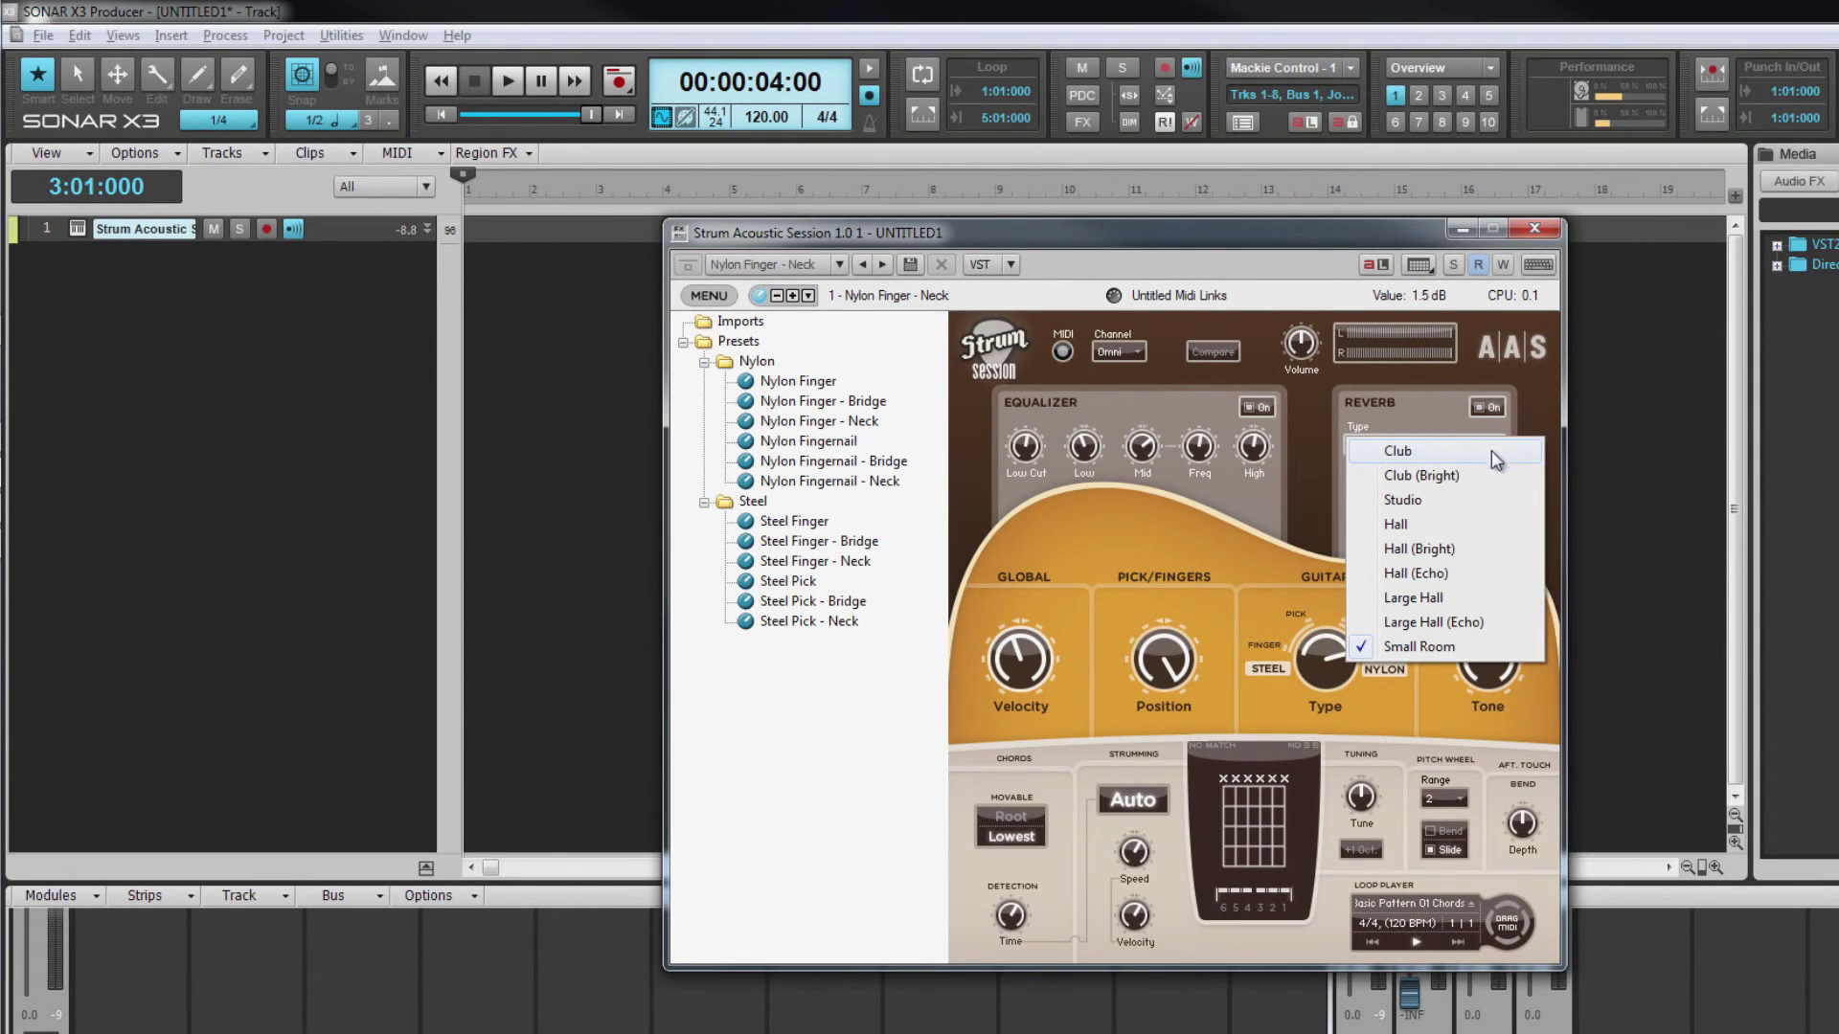
click(1471, 527)
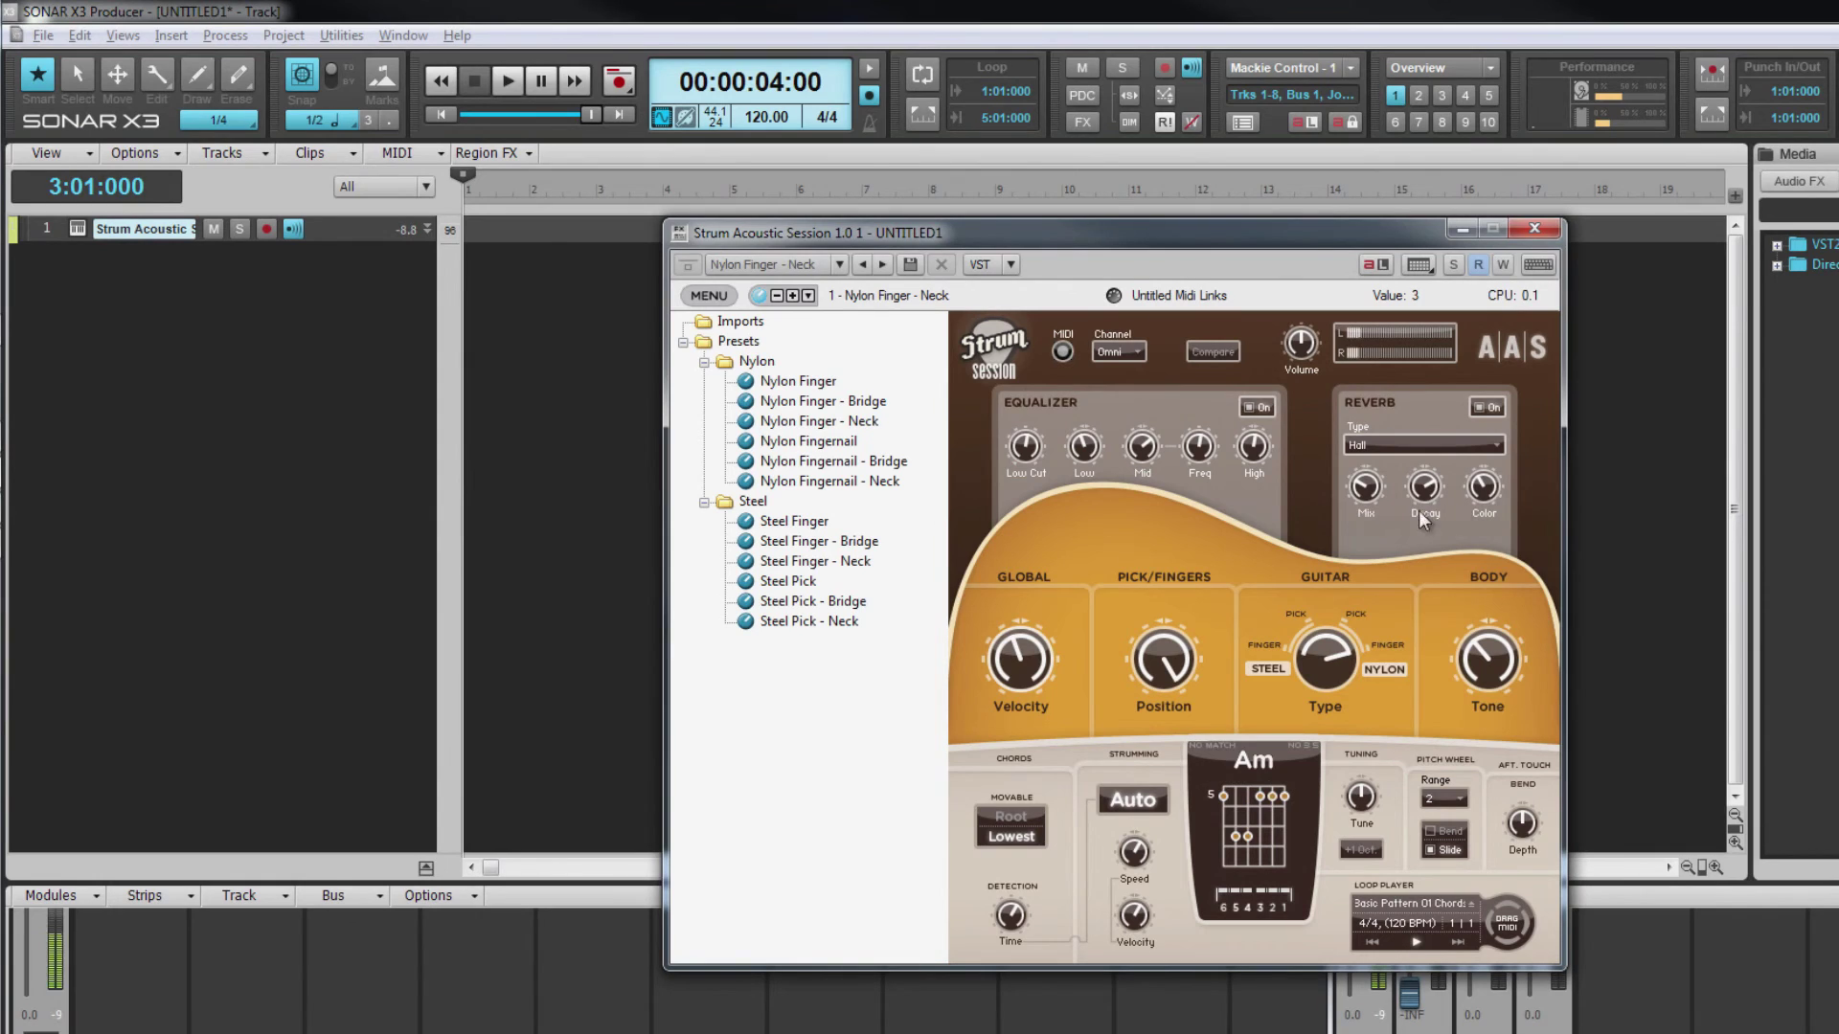
drag(1361, 490, 1348, 387)
drag(1360, 485, 1360, 556)
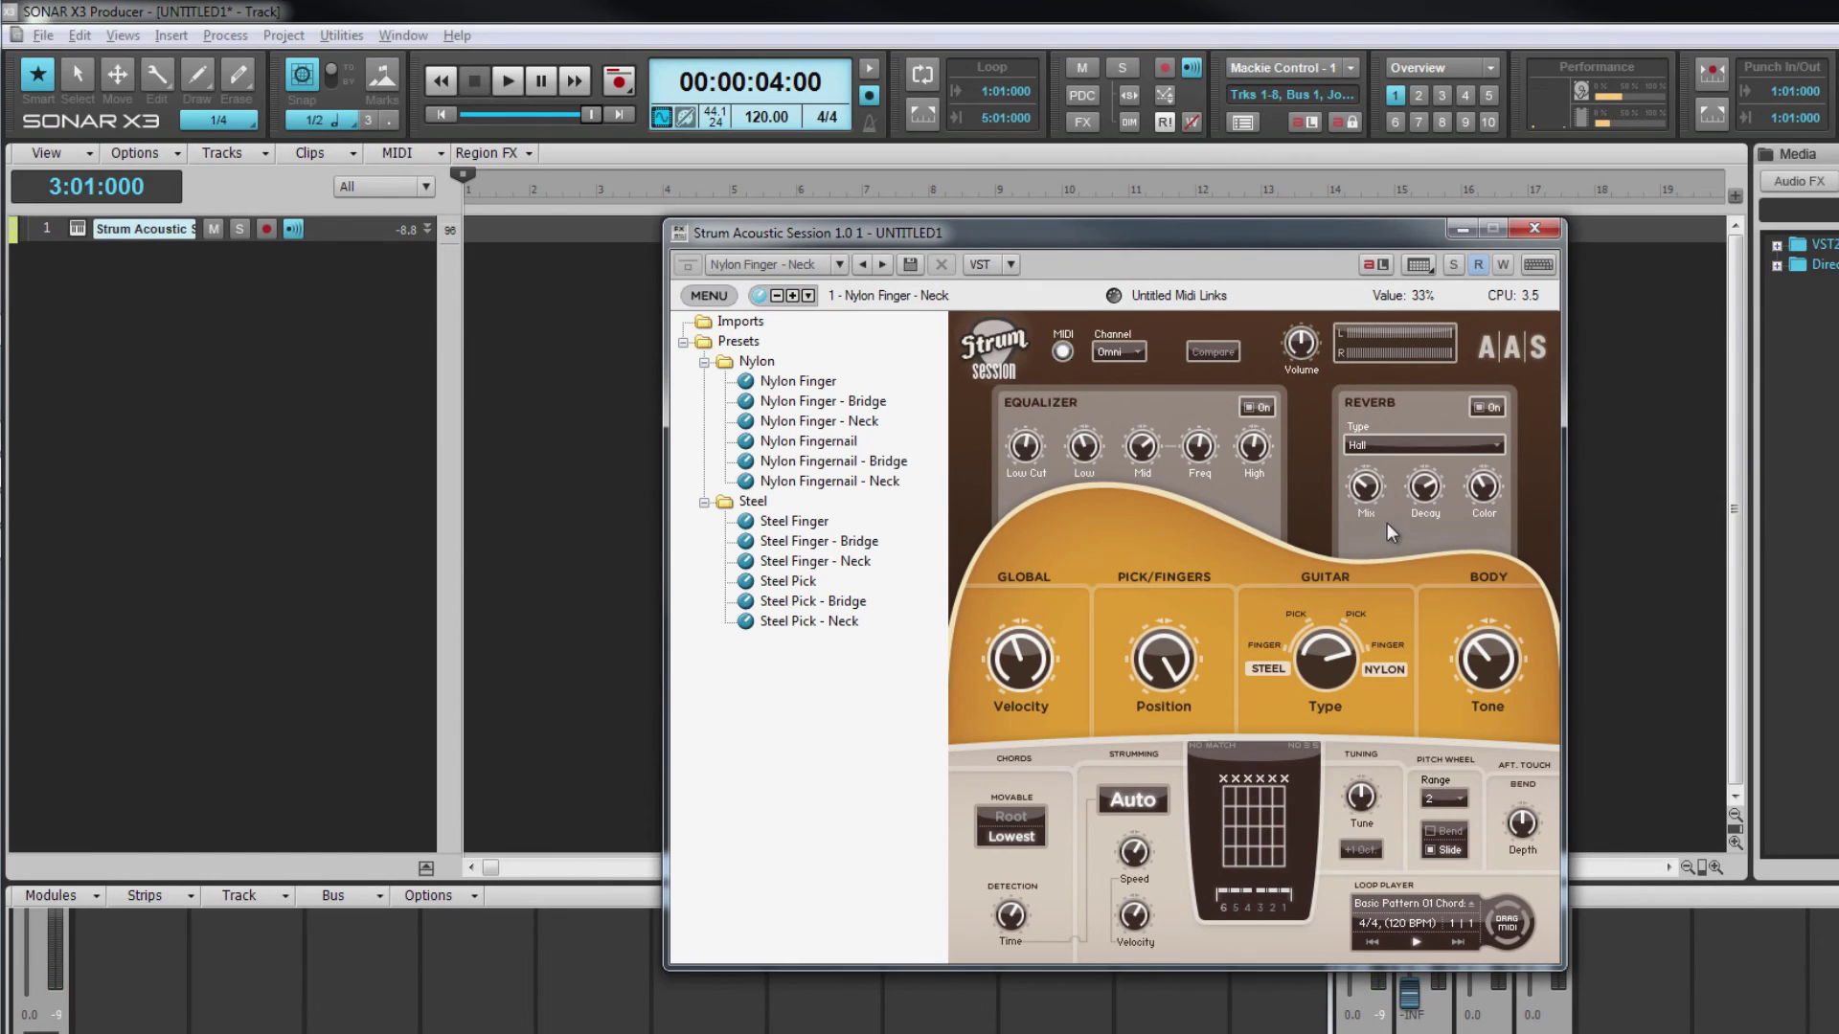